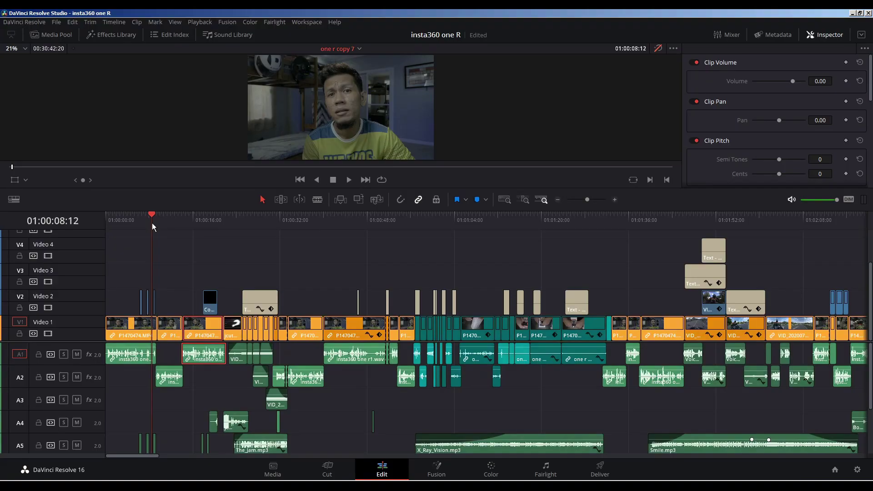
# Step: Zoom the timeline out to fit more clips and mute audio track A5
pyautogui.hotkey('ctrl', '-')
pyautogui.hotkey('ctrl', '-')
pyautogui.hotkey('ctrl', 's')
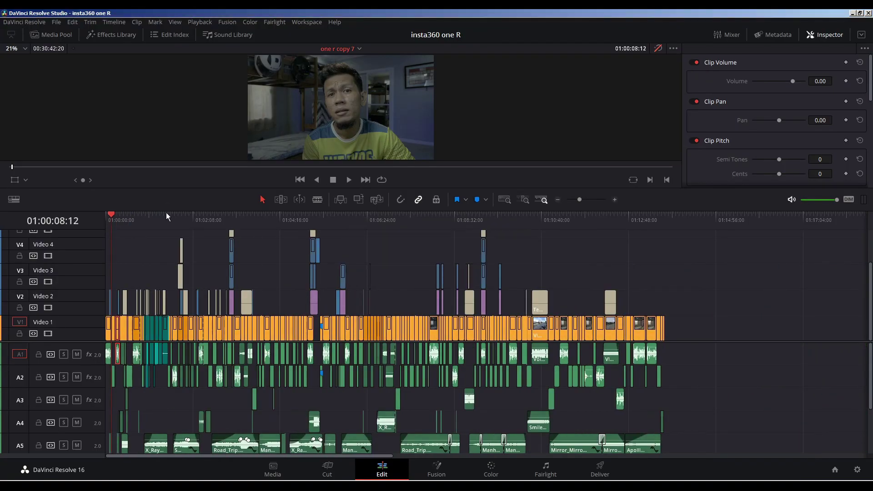
pyautogui.hotkey('ctrl', '=')
pyautogui.hotkey('ctrl', '=')
pyautogui.hotkey('ctrl', '-')
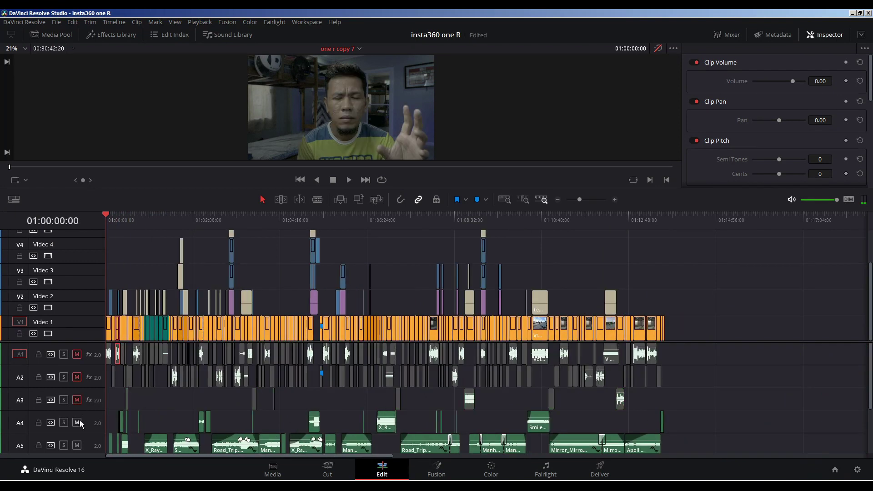
pyautogui.scroll(-1, 78, 424)
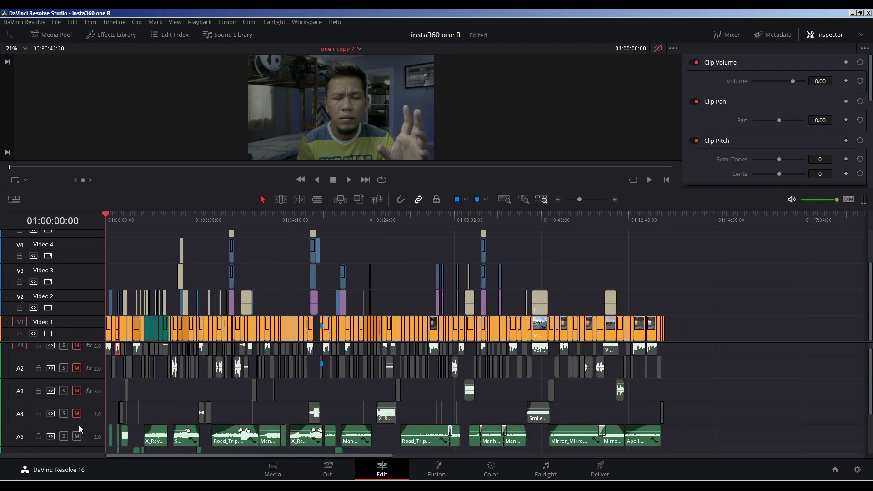
pyautogui.click(77, 436)
# Step: Toggle between whole-edit and detail zoom, then park the playhead at 01:06:41:09
pyautogui.scroll(1, 79, 437)
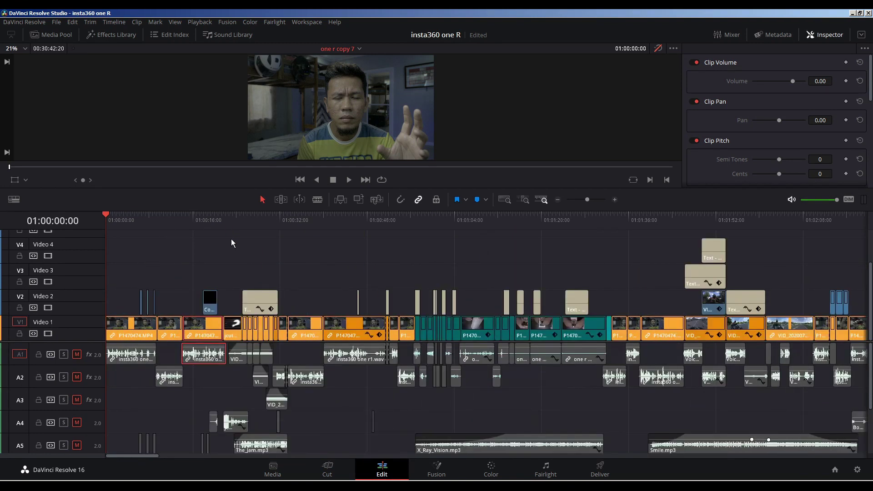
pyautogui.scroll(-5, 231, 238)
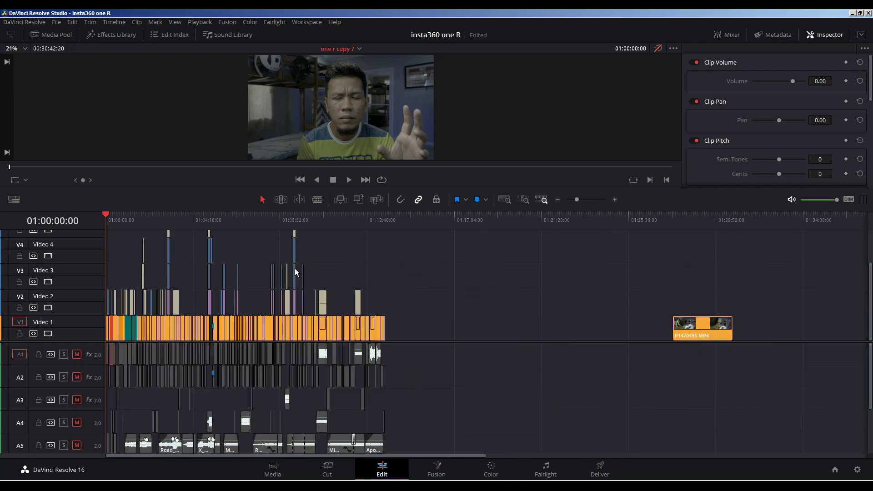
pyautogui.click(510, 201)
pyautogui.click(530, 200)
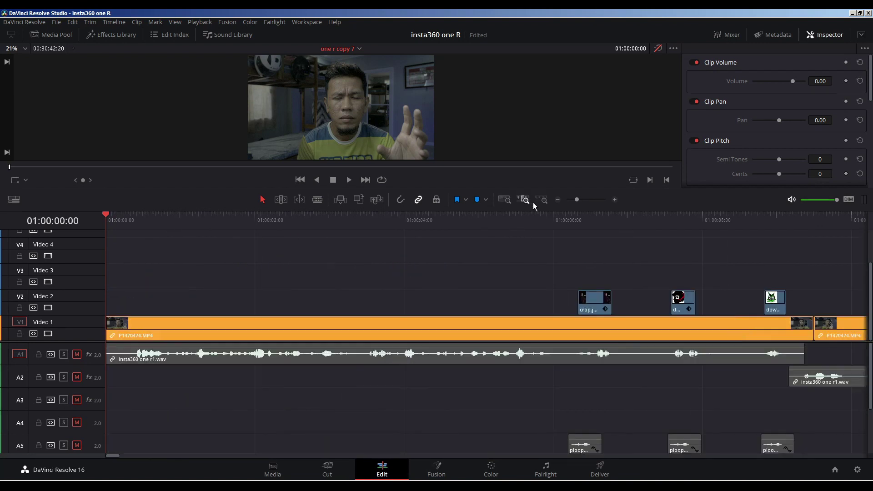
pyautogui.click(541, 197)
pyautogui.click(525, 200)
pyautogui.click(505, 199)
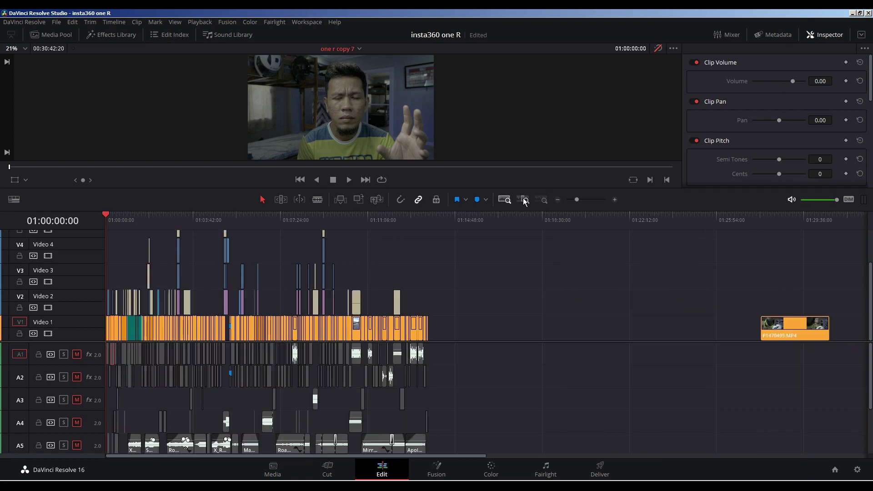
pyautogui.click(523, 200)
pyautogui.click(540, 198)
pyautogui.click(523, 201)
pyautogui.click(505, 200)
pyautogui.scroll(2, 518, 331)
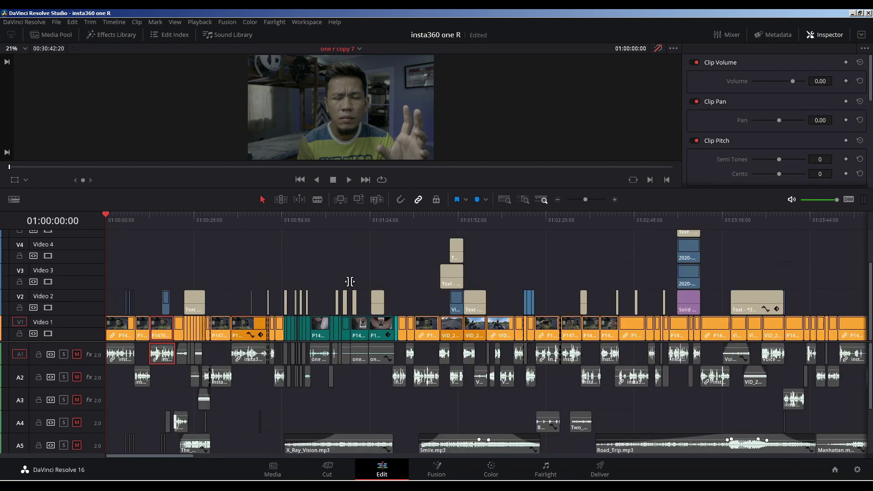
pyautogui.click(421, 221)
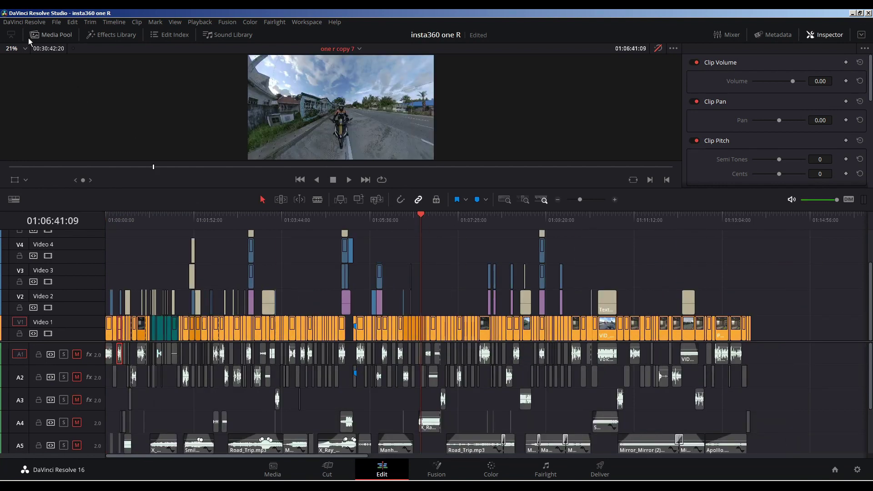
# Step: Open Keyboard Customization and check which commands Z and Shift run, showing All Commands
pyautogui.click(32, 24)
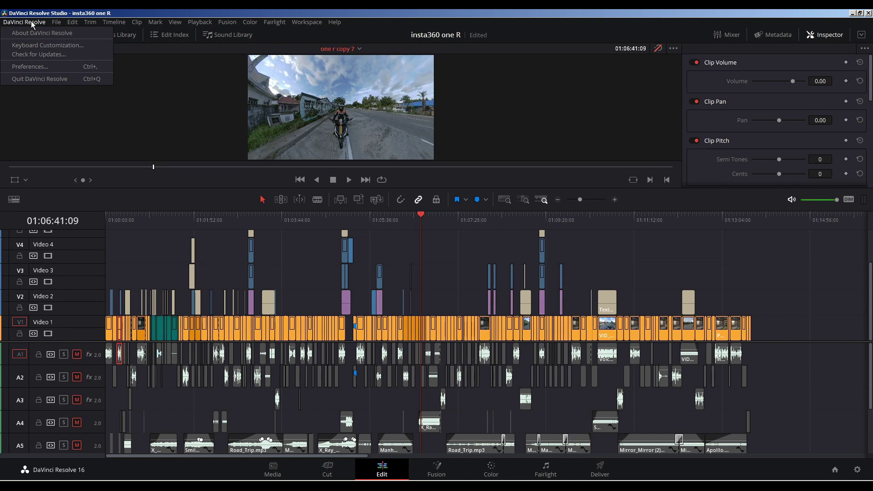
pyautogui.click(47, 48)
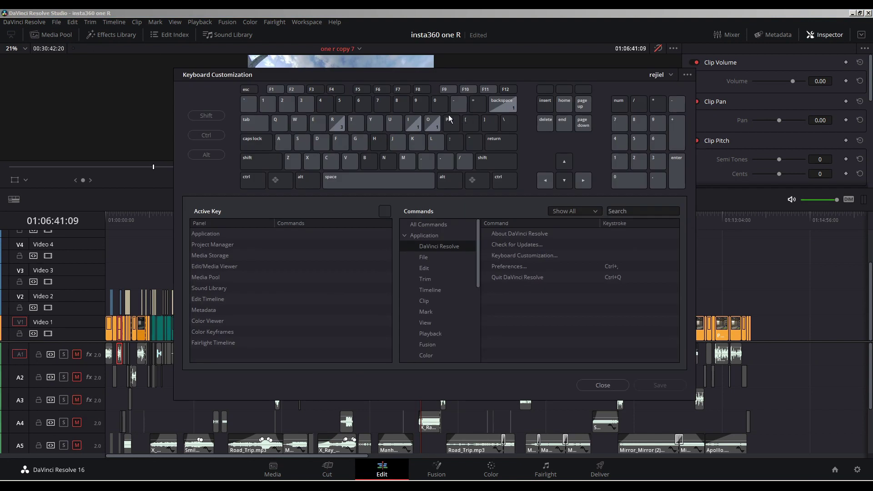
pyautogui.moveTo(364, 74); pyautogui.dragTo(461, 75)
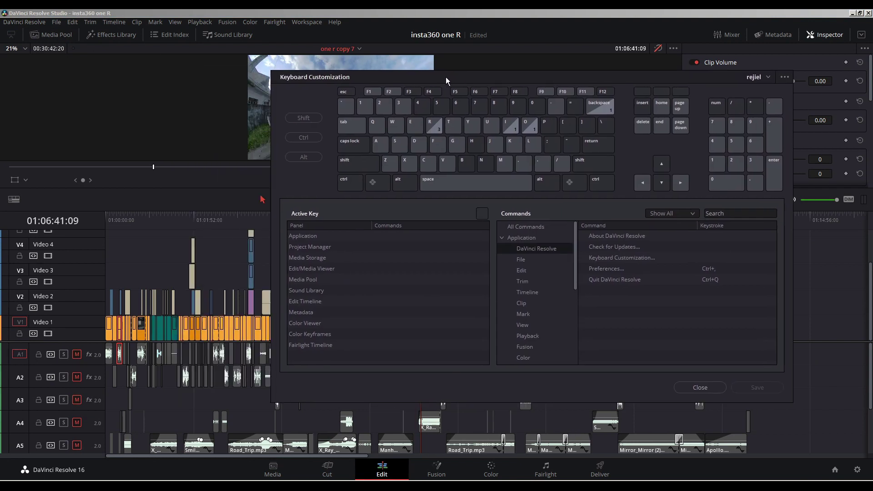
pyautogui.click(390, 166)
pyautogui.click(308, 117)
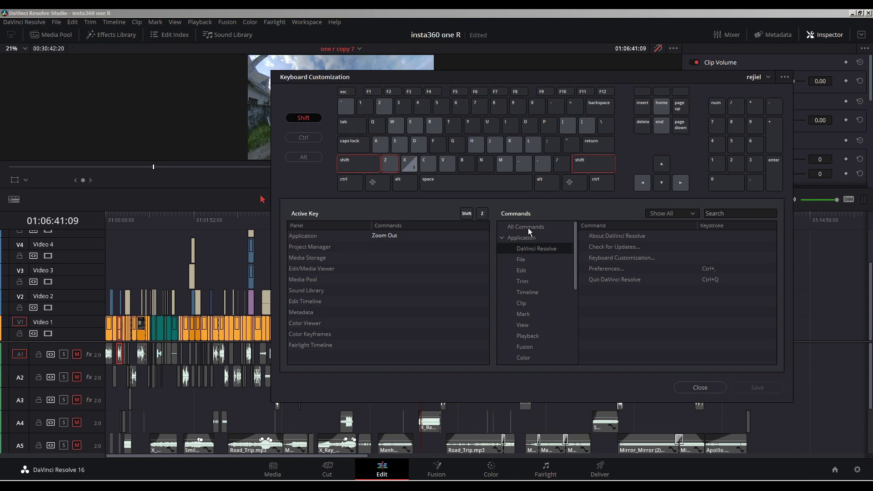
pyautogui.click(528, 228)
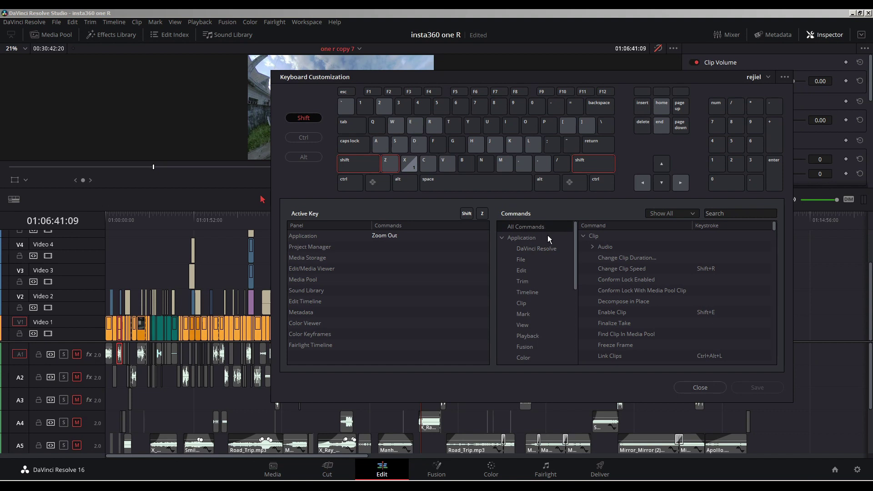
# Step: Search the commands for 'zoom in' and remove the Zoom In shortcut
pyautogui.click(744, 214)
pyautogui.write('zoom in')
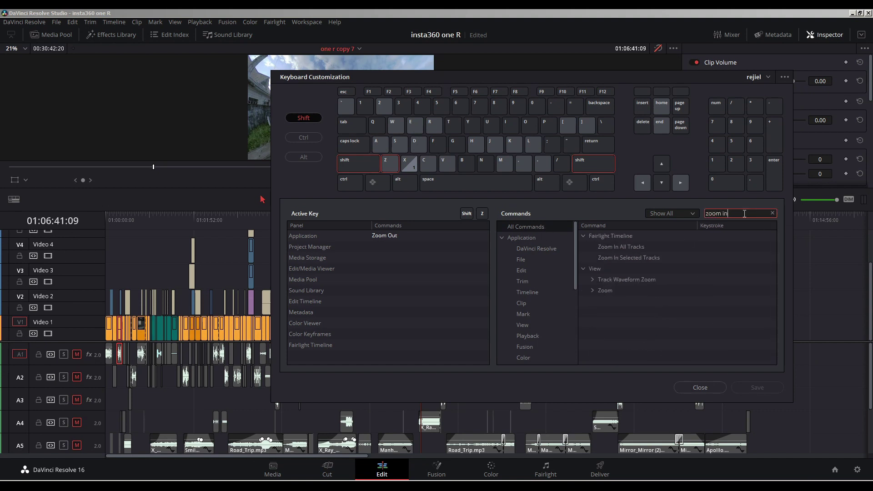
pyautogui.click(592, 291)
pyautogui.click(617, 304)
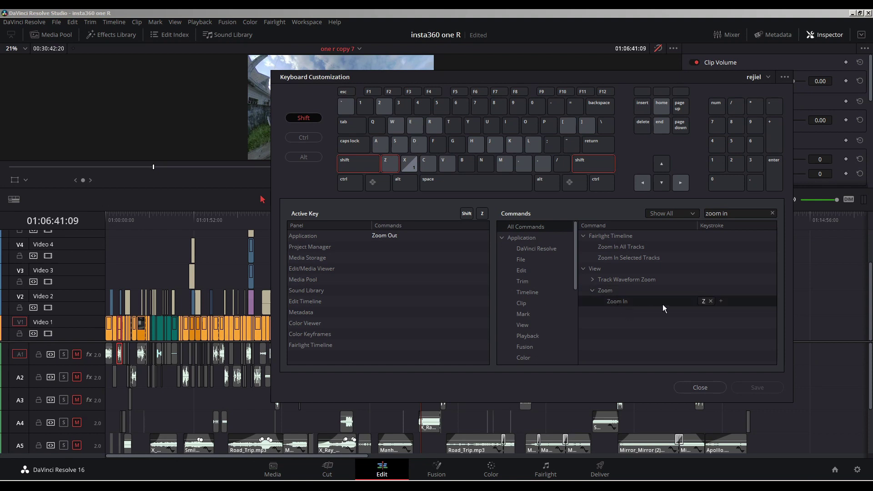
pyautogui.click(710, 301)
# Step: Search for 'zoom out', reassign Zoom Out to Shift+Z, then cancel the unsaved edits
pyautogui.click(727, 213)
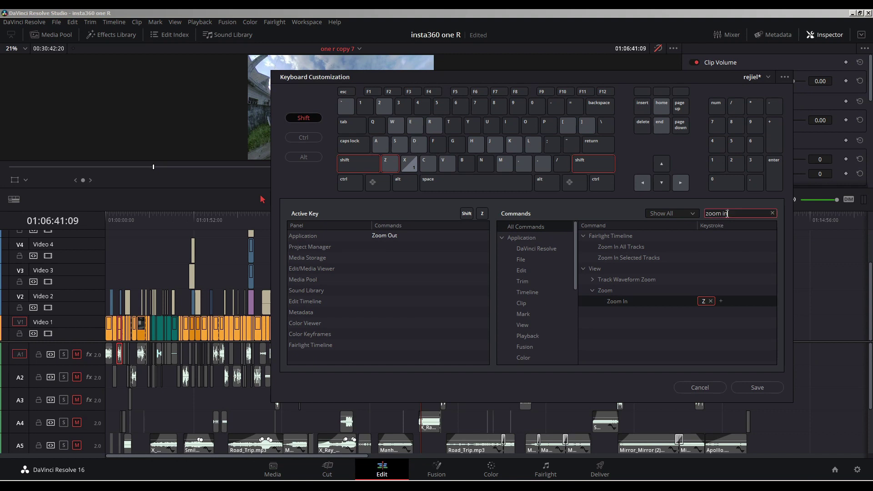
pyautogui.write('out')
pyautogui.click(592, 290)
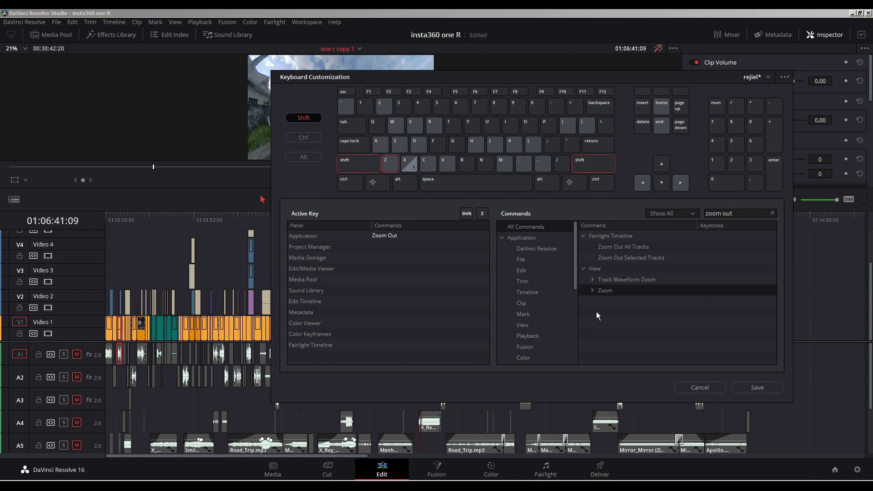
pyautogui.click(591, 291)
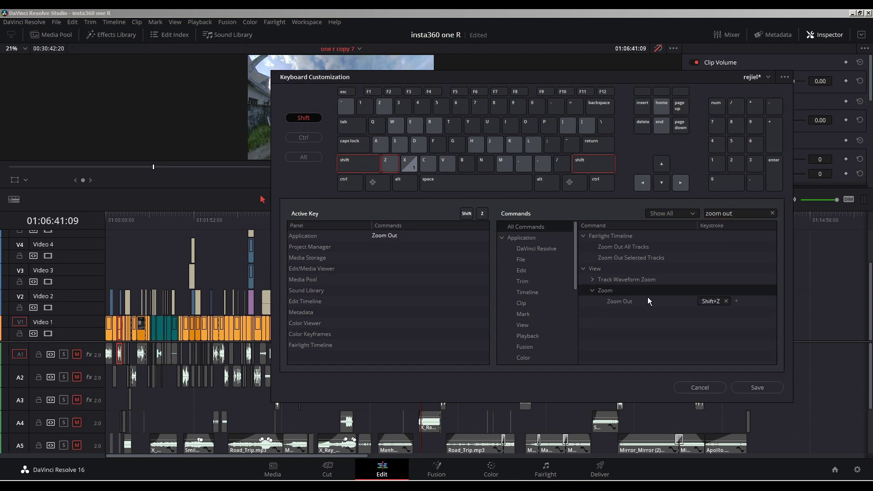
pyautogui.click(613, 304)
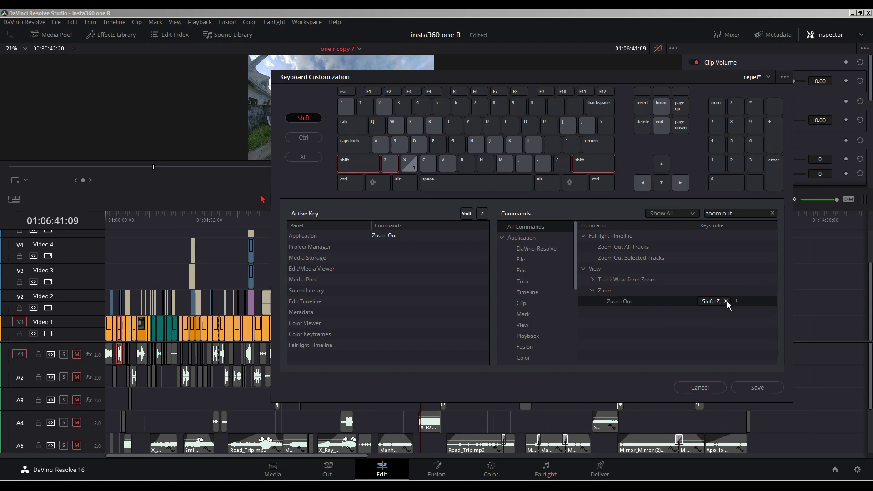
pyautogui.click(726, 301)
pyautogui.hotkey('shift', 'z')
pyautogui.click(685, 387)
# Step: Discard the shortcut edits, then blade out a short section of P1470474.MP4 and close the gap
pyautogui.click(518, 286)
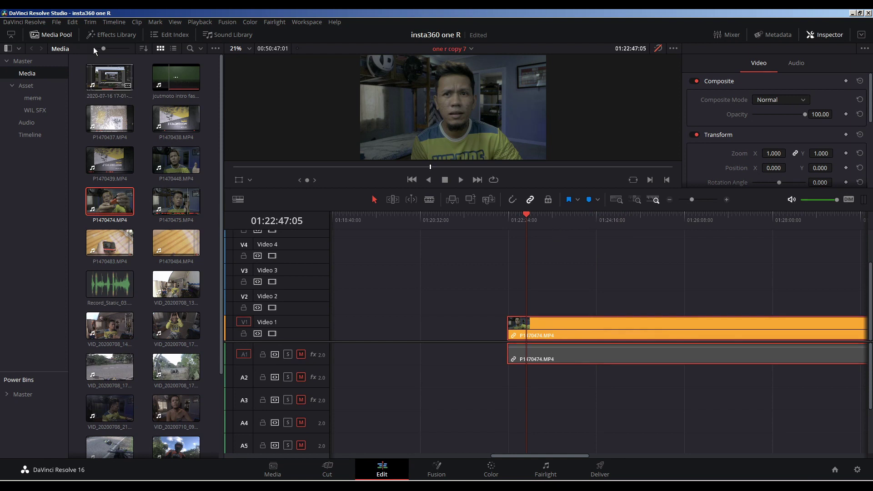
pyautogui.click(51, 35)
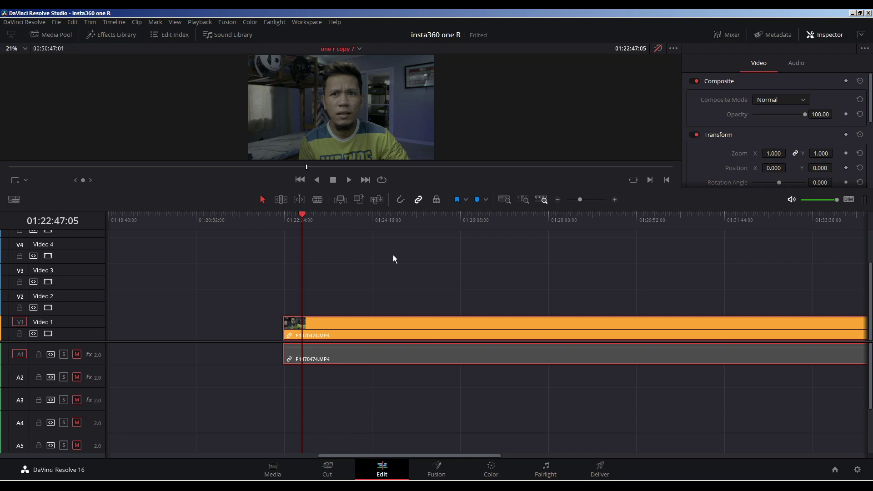
pyautogui.click(317, 200)
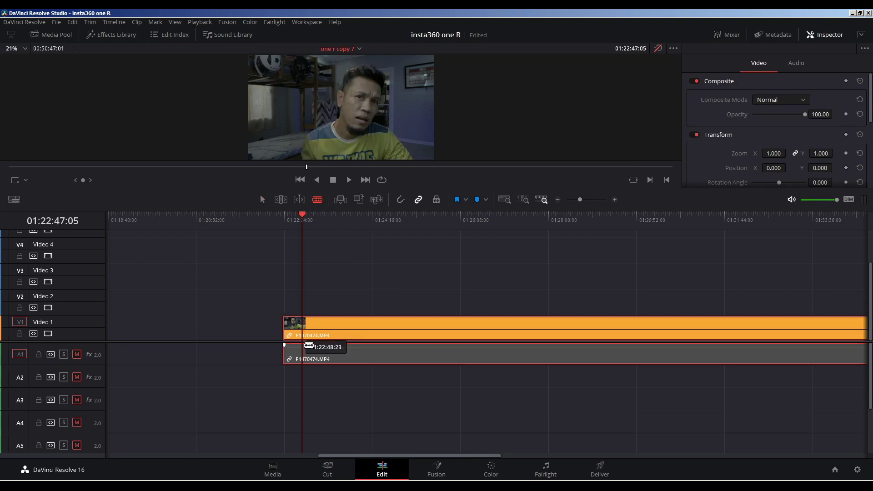
pyautogui.click(303, 330)
pyautogui.click(342, 330)
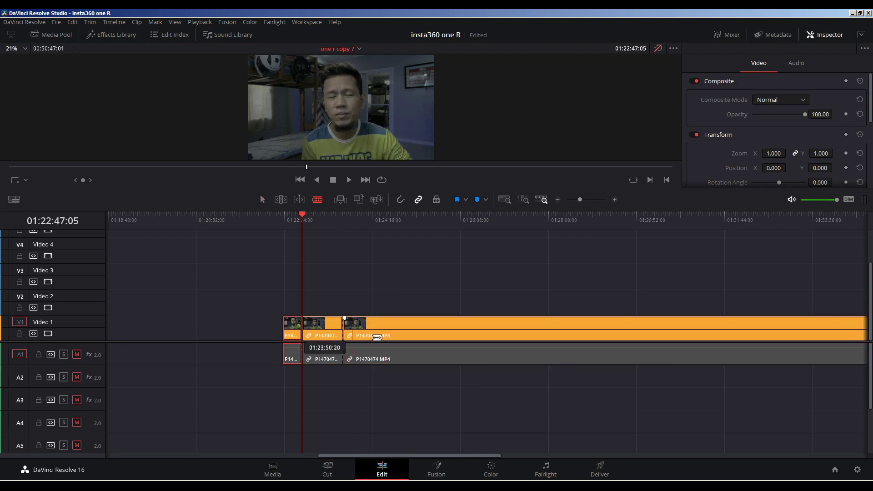
pyautogui.press('a')
pyautogui.click(319, 334)
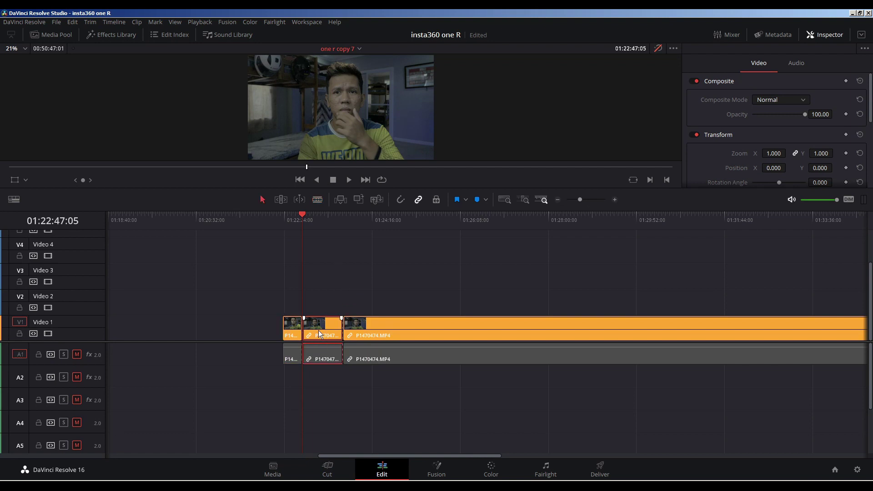
pyautogui.press('Delete')
pyautogui.click(388, 332)
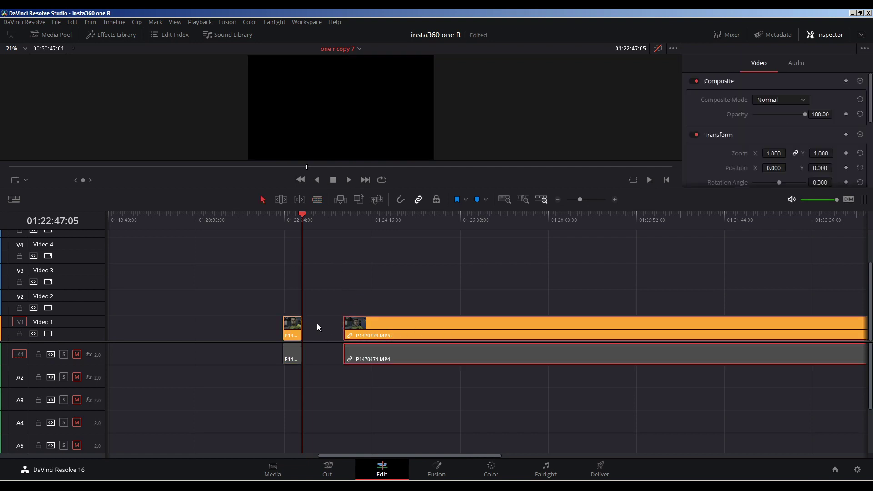
pyautogui.click(318, 324)
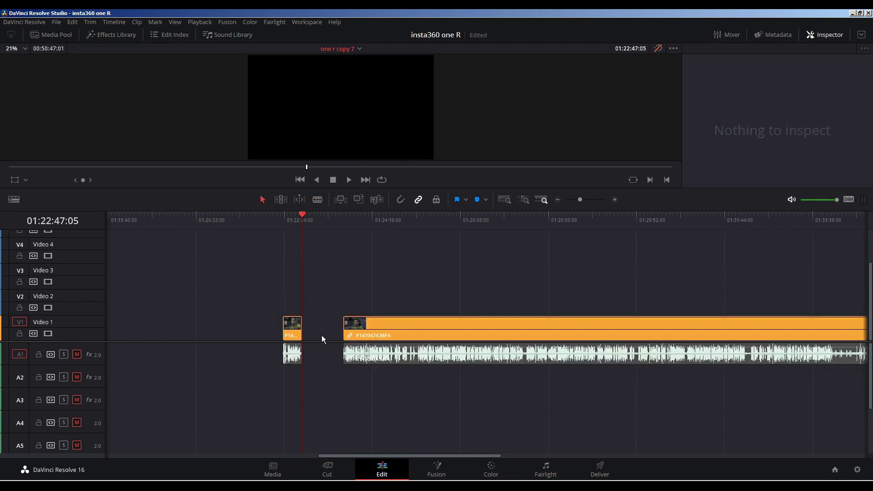
pyautogui.press('Delete')
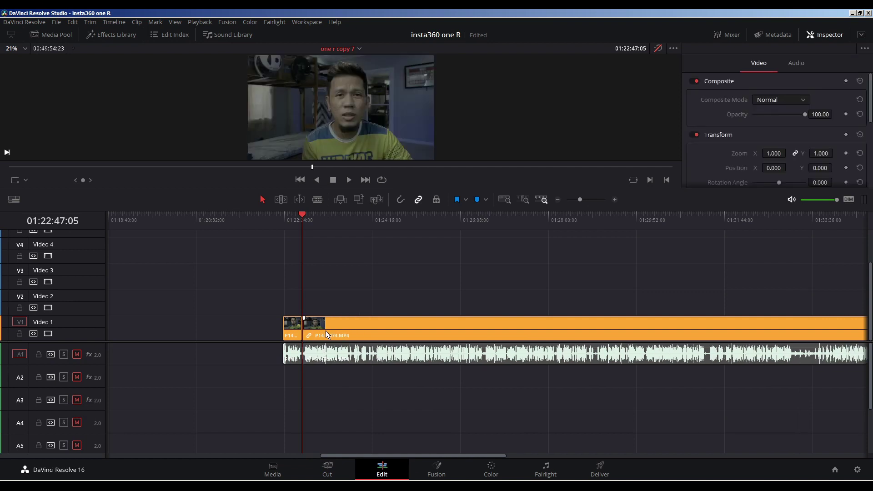
# Step: Park the playhead at 01:23:45:01 in Blade mode and open the DaVinci Resolve menu
pyautogui.click(292, 234)
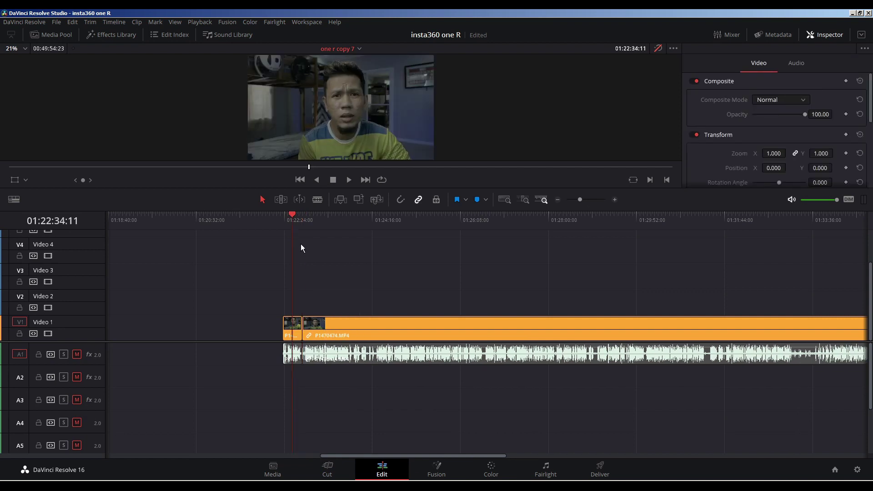
pyautogui.press('Up')
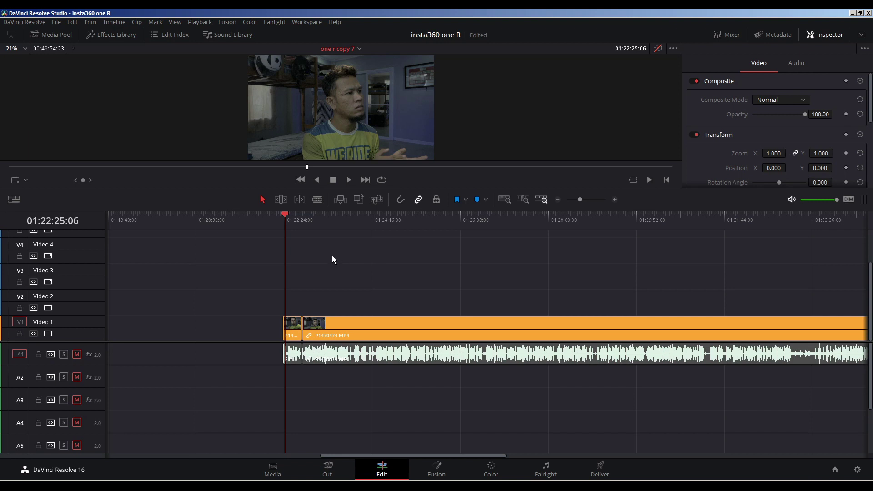
pyautogui.hotkey('ctrl', 'z')
pyautogui.click(518, 219)
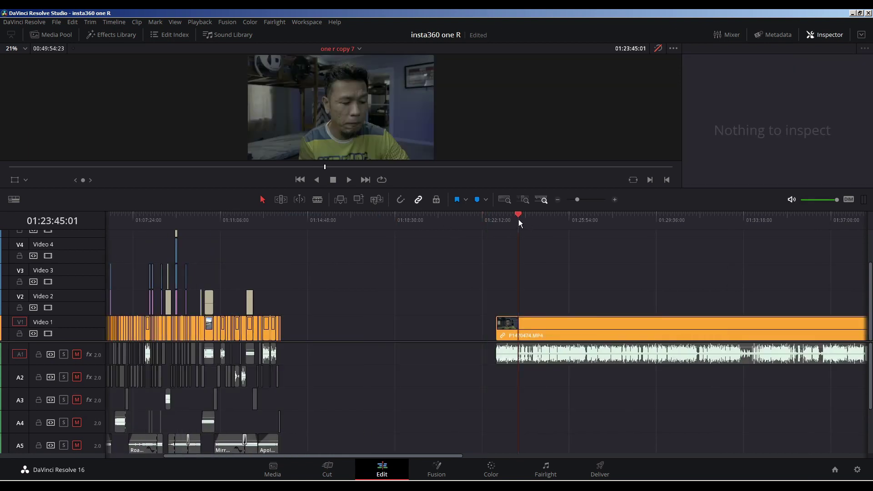
pyautogui.press('b')
pyautogui.hotkey('ctrl', '=')
pyautogui.click(56, 22)
# Step: Search All Commands for 'split clip', inspect its X keystroke, and close Keyboard Customization
pyautogui.moveTo(24, 21)
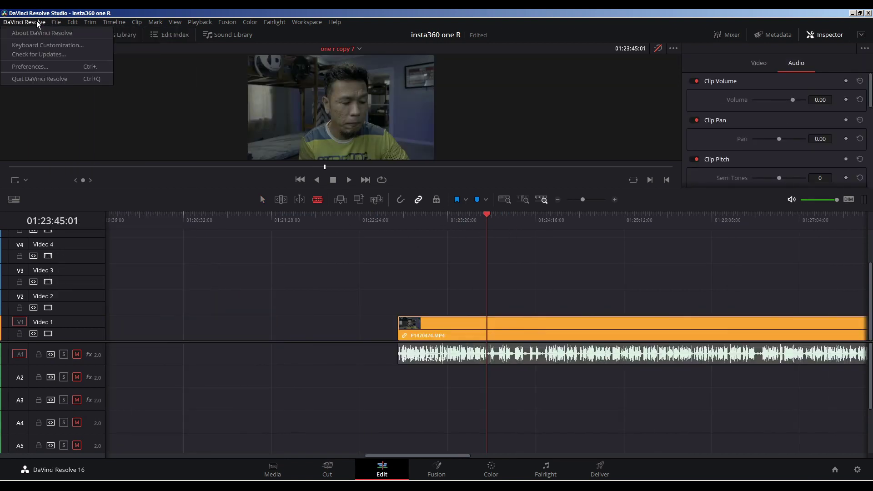
pyautogui.click(45, 45)
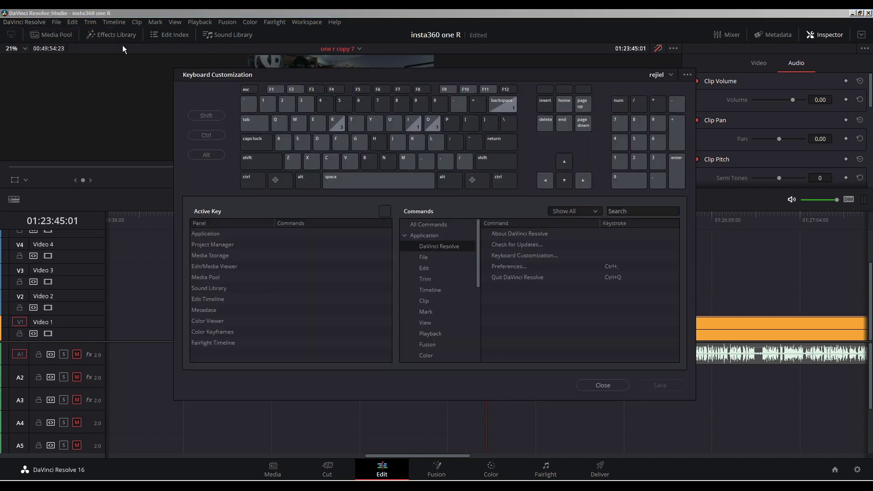
pyautogui.click(434, 224)
pyautogui.click(645, 211)
pyautogui.write('s')
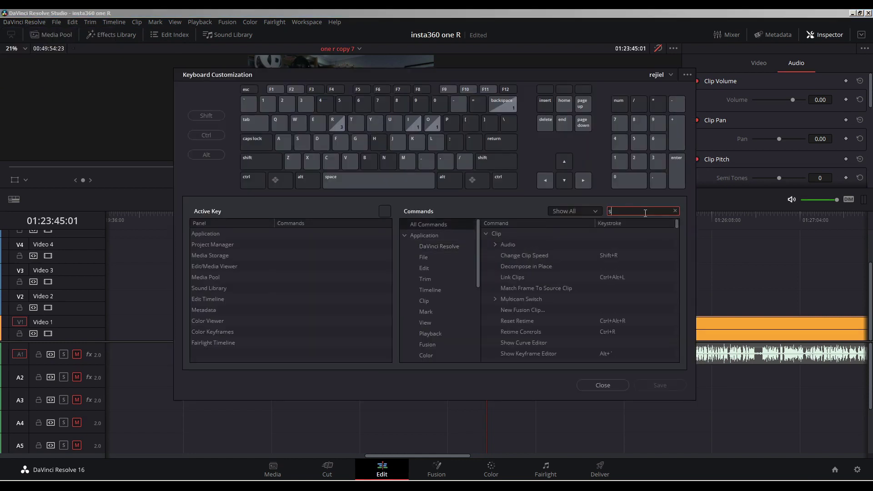
pyautogui.write('plit clip')
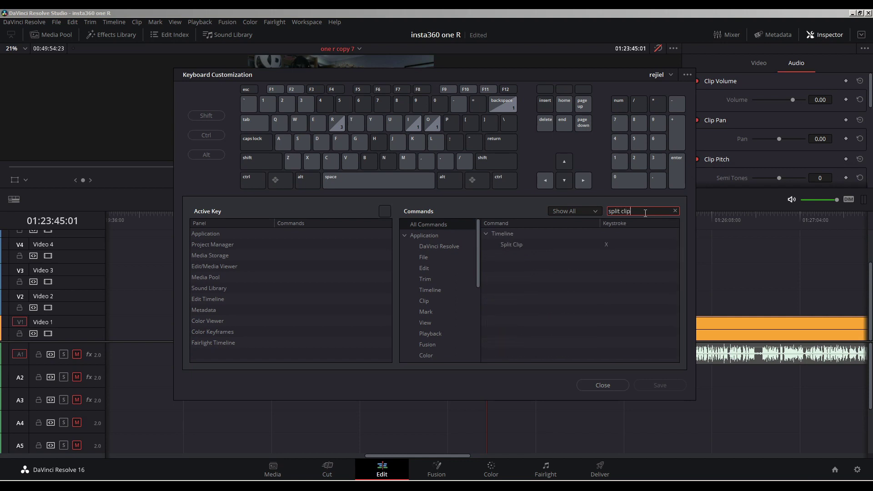
pyautogui.click(513, 246)
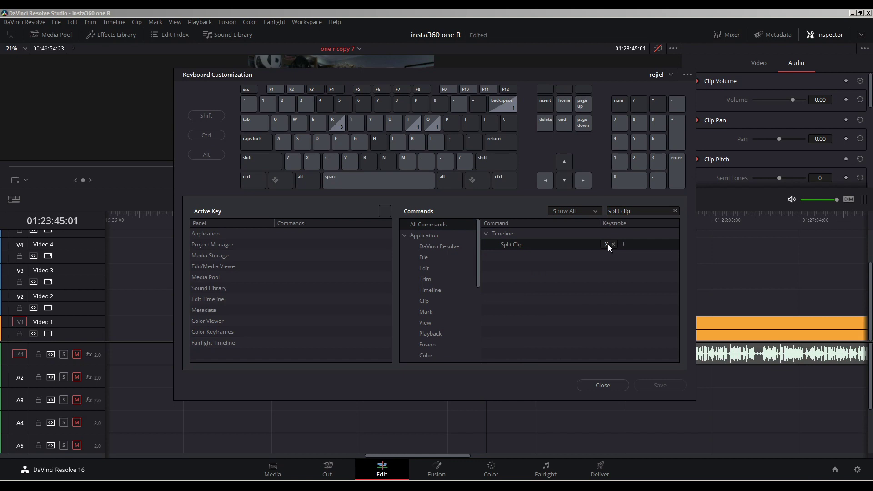
pyautogui.click(610, 386)
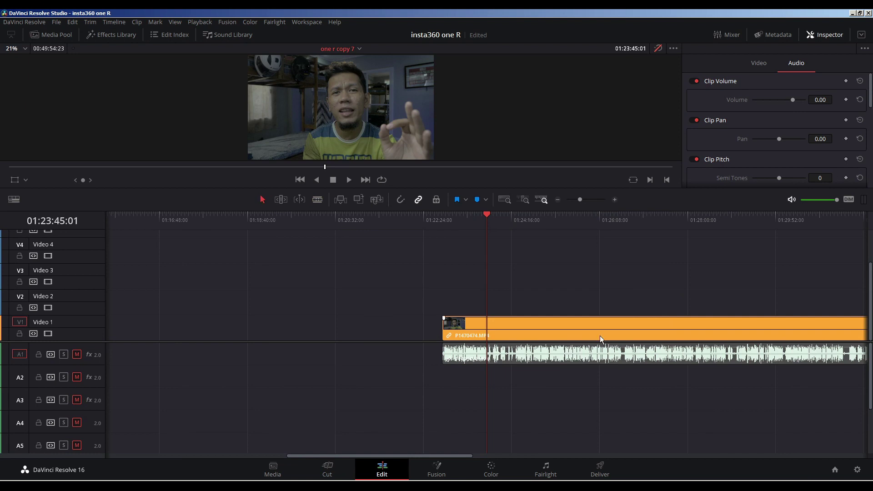
# Step: Make a series of practice cuts along P1470474.MP4 on Video 1, then undo them
pyautogui.hotkey('ctrl', '=')
pyautogui.click(530, 334)
pyautogui.hotkey('ctrl', '-')
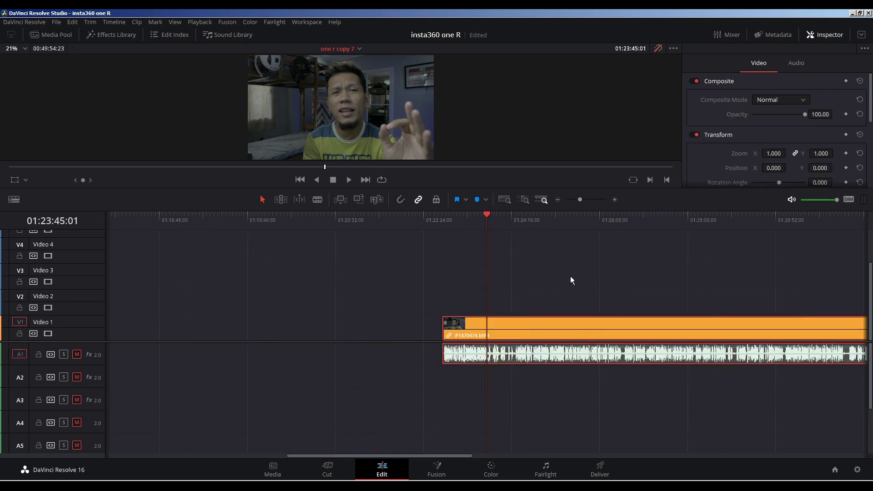
pyautogui.hotkey('ctrl', '\\')
pyautogui.hotkey('ctrl', '-')
pyautogui.click(538, 224)
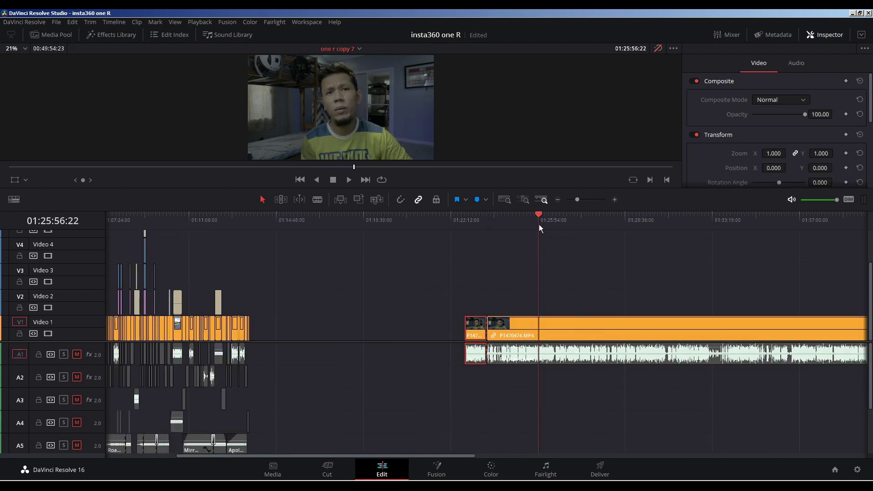
pyautogui.hotkey('ctrl', '\\')
pyautogui.click(594, 224)
pyautogui.hotkey('ctrl', '\\')
pyautogui.click(638, 217)
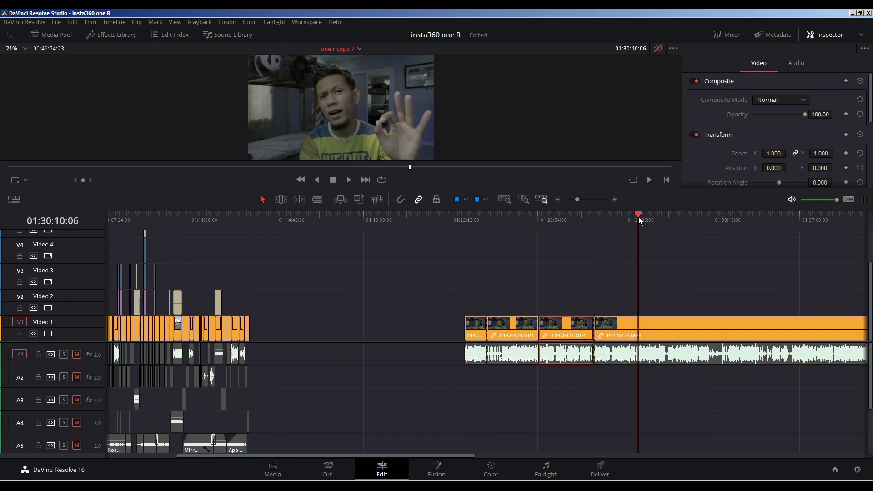
pyautogui.hotkey('ctrl', '\\')
pyautogui.click(674, 218)
pyautogui.hotkey('ctrl', '\\')
pyautogui.click(711, 221)
pyautogui.hotkey('ctrl', '\\')
pyautogui.click(734, 220)
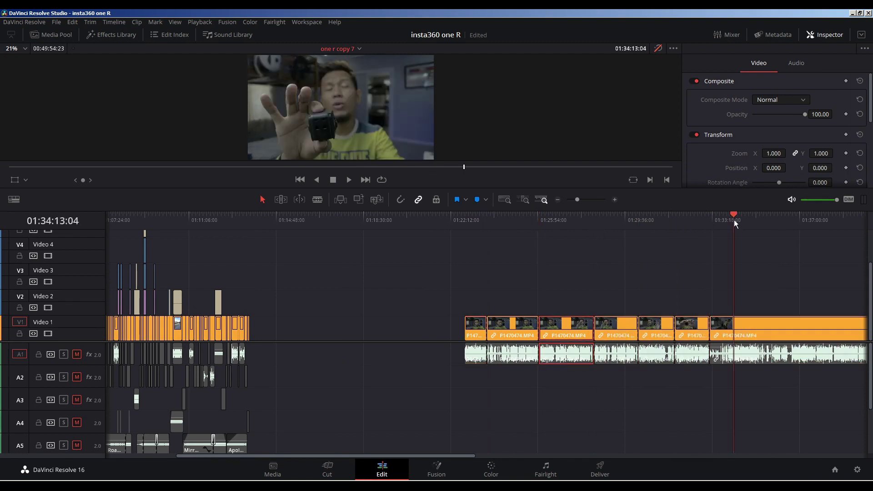
pyautogui.hotkey('ctrl', '\\')
pyautogui.click(770, 220)
pyautogui.hotkey('ctrl', '\\')
pyautogui.hotkey('ctrl', 'z')
pyautogui.hotkey('ctrl', 'z')
pyautogui.hotkey('ctrl', 'z')
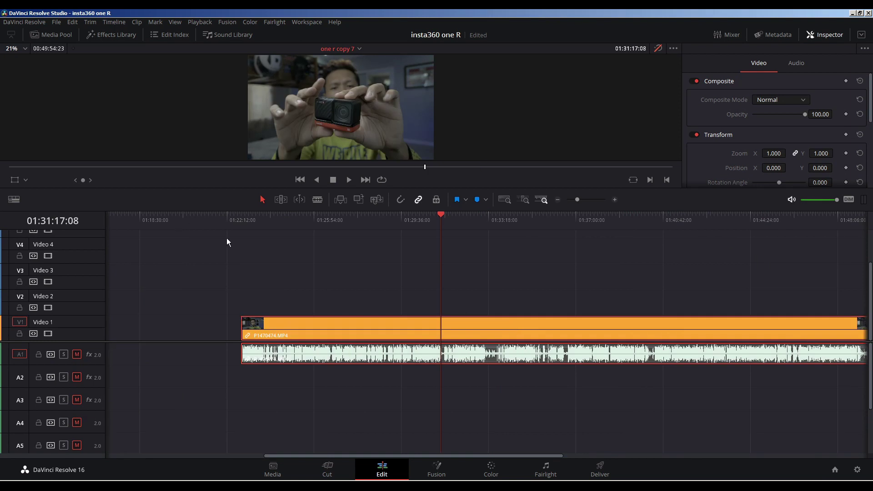
# Step: Split the clip at 01:23:50:20 and 01:25:08:08, then open the DaVinci Resolve menu
pyautogui.click(266, 219)
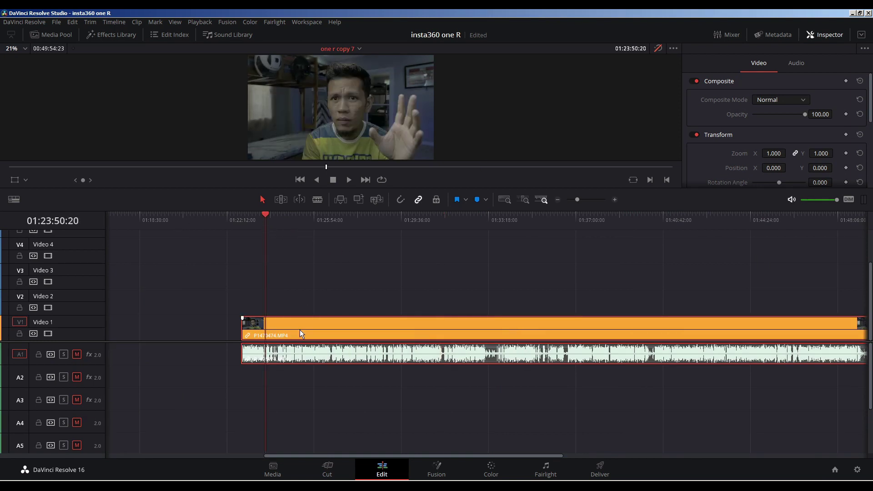
pyautogui.hotkey('ctrl', '\\')
pyautogui.click(296, 214)
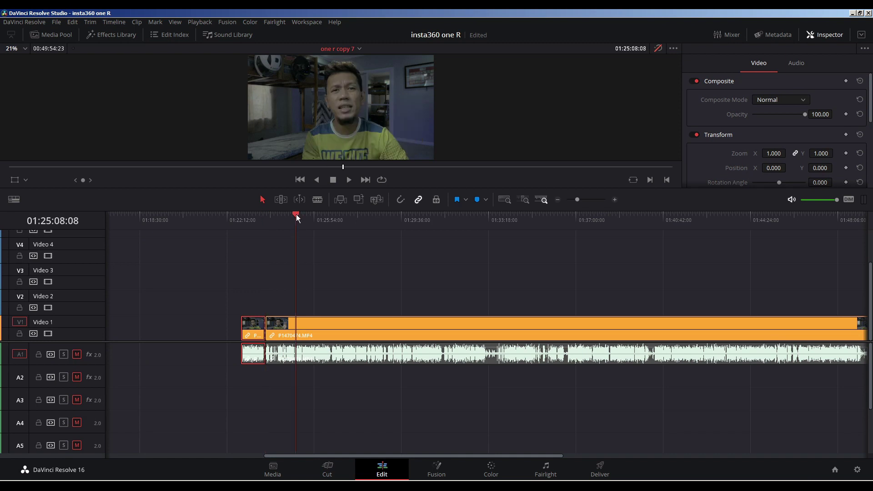
pyautogui.hotkey('ctrl', '\\')
pyautogui.click(280, 339)
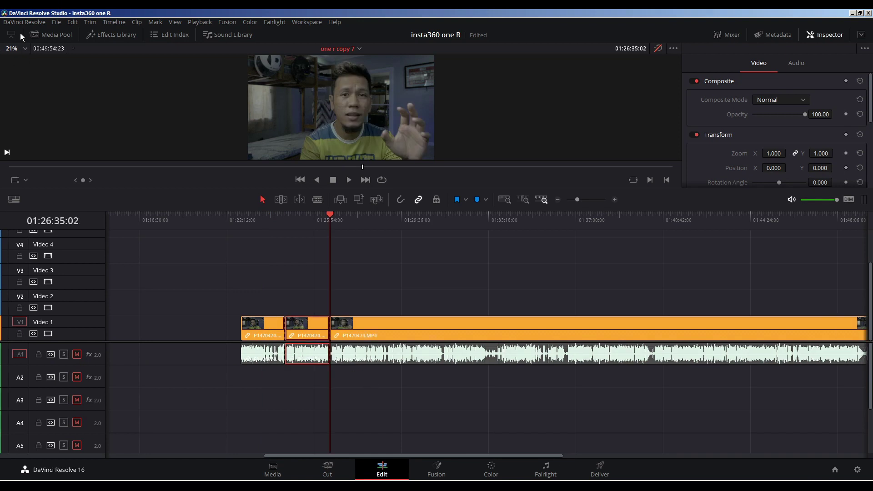
pyautogui.click(382, 282)
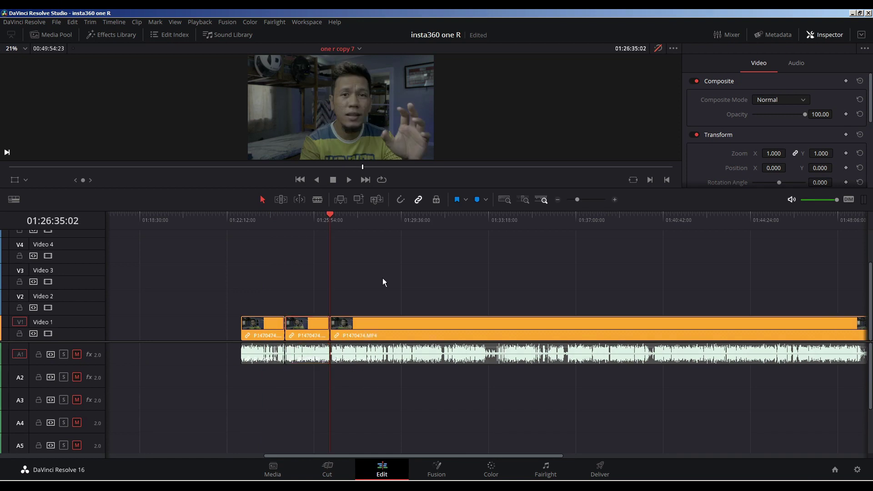
pyautogui.click(19, 22)
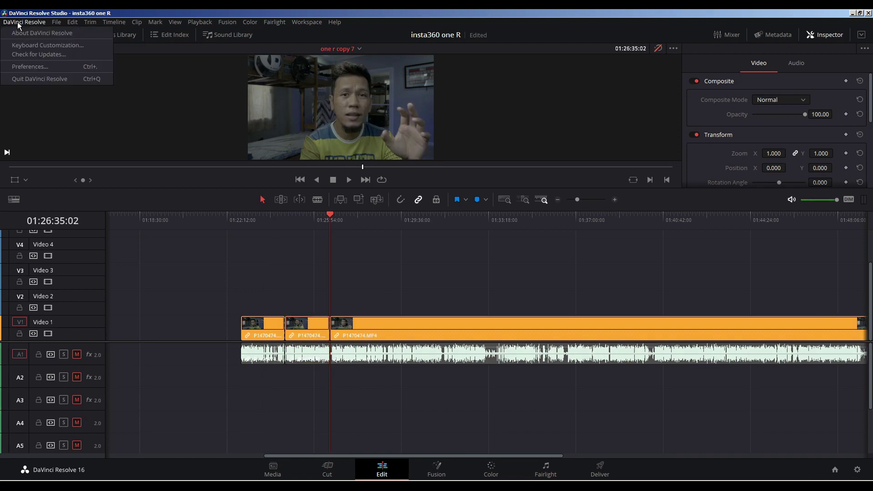
# Step: Search All Commands for 'ripple delete', compare its Edit and Edit Timeline keystrokes, then close
pyautogui.click(34, 46)
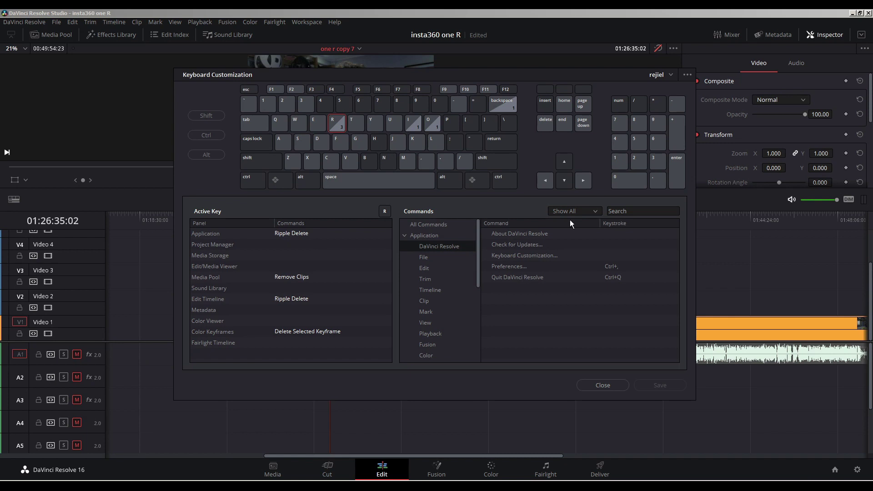
pyautogui.click(435, 225)
pyautogui.click(634, 211)
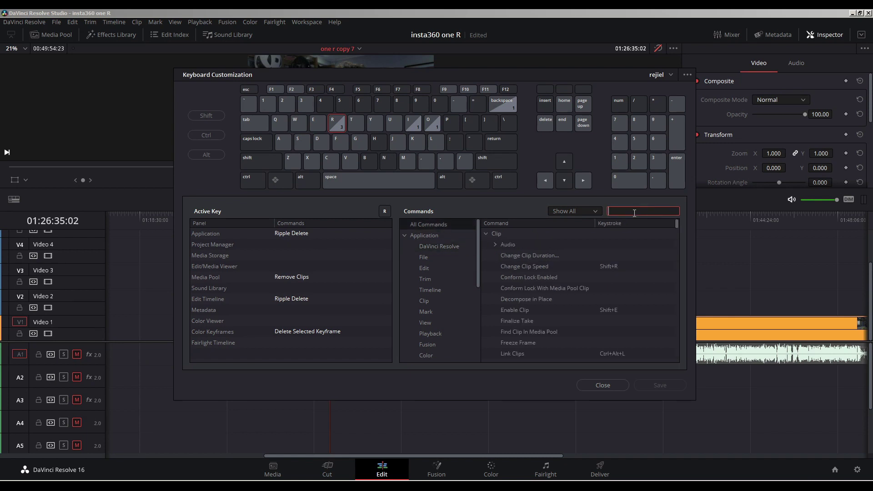
pyautogui.write('ripple c')
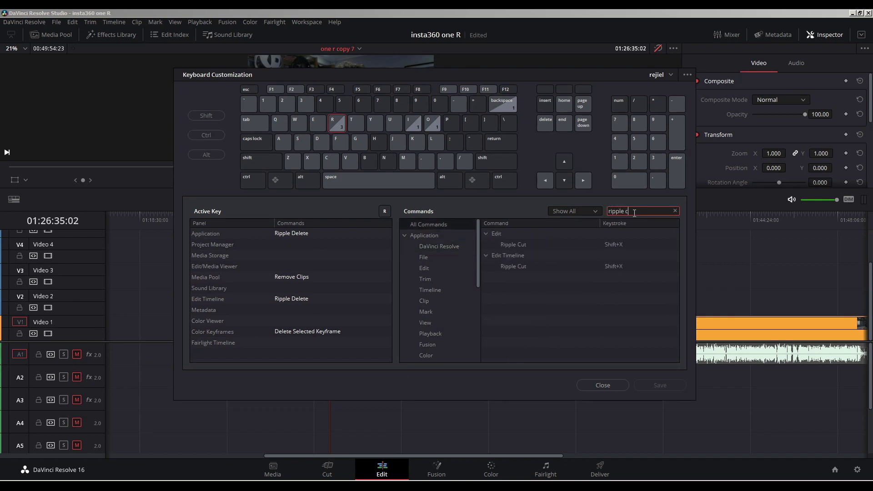
pyautogui.press('BackSpace')
pyautogui.write('delete')
pyautogui.click(587, 245)
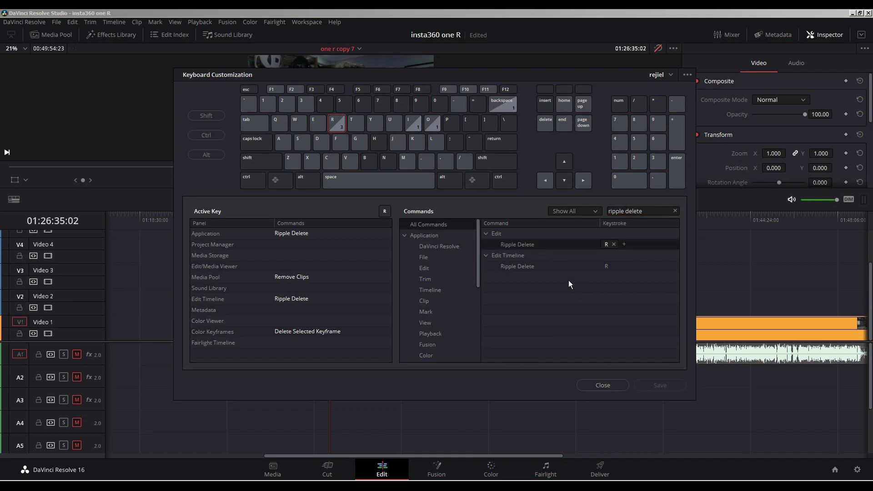
pyautogui.click(525, 267)
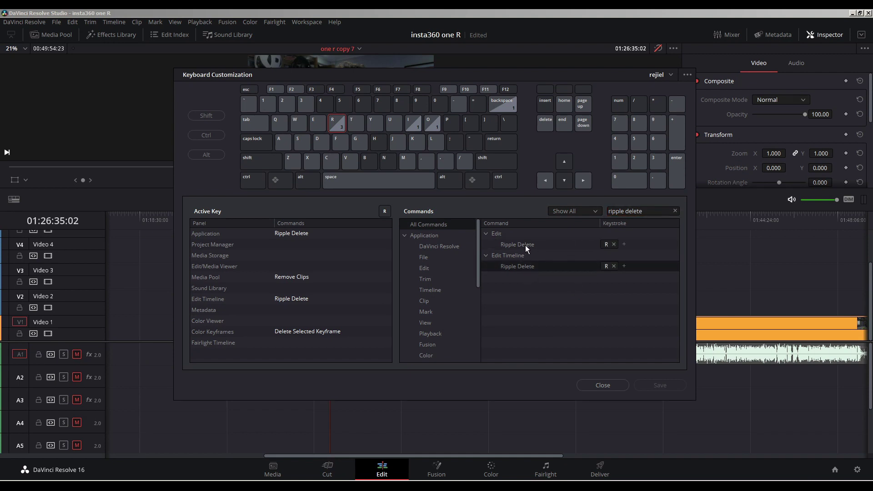
pyautogui.click(528, 245)
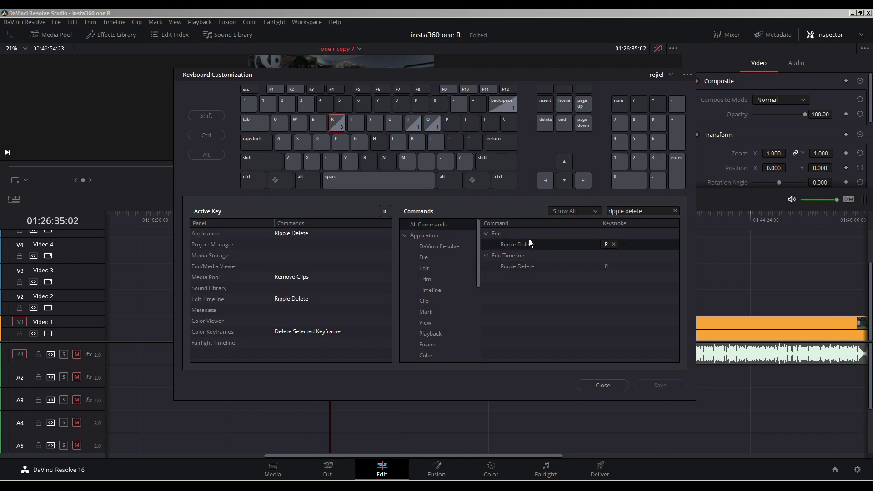
pyautogui.click(603, 386)
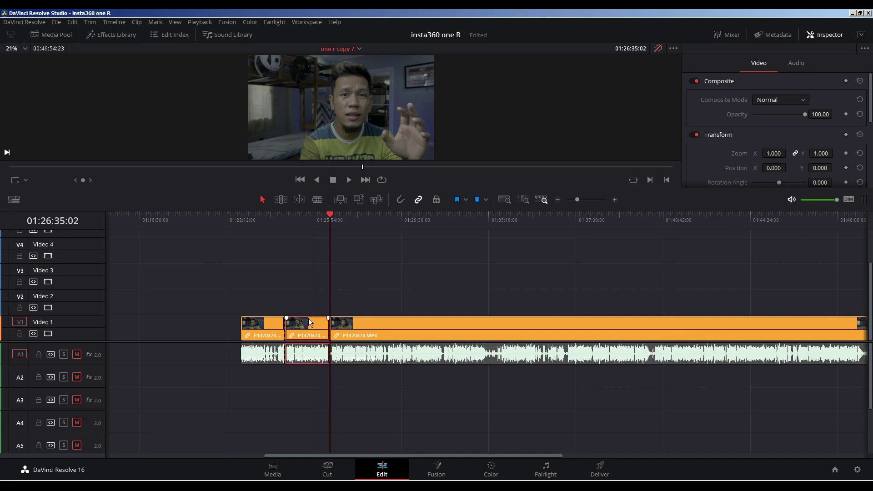
# Step: Recut the clip at 01:24:38:07 and 01:26:10:19 and ripple-delete the middle piece
pyautogui.hotkey('ctrl', '=')
pyautogui.hotkey('ctrl', 'z')
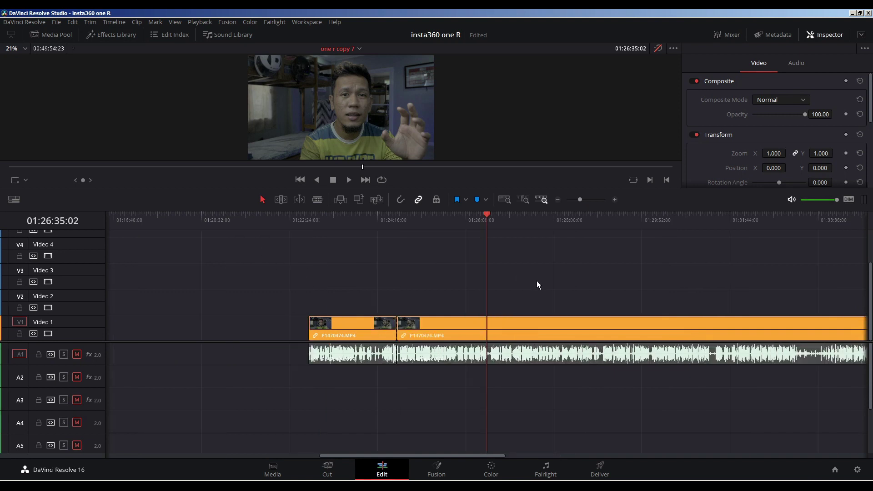
pyautogui.hotkey('ctrl', 'z')
pyautogui.hotkey('ctrl', '-')
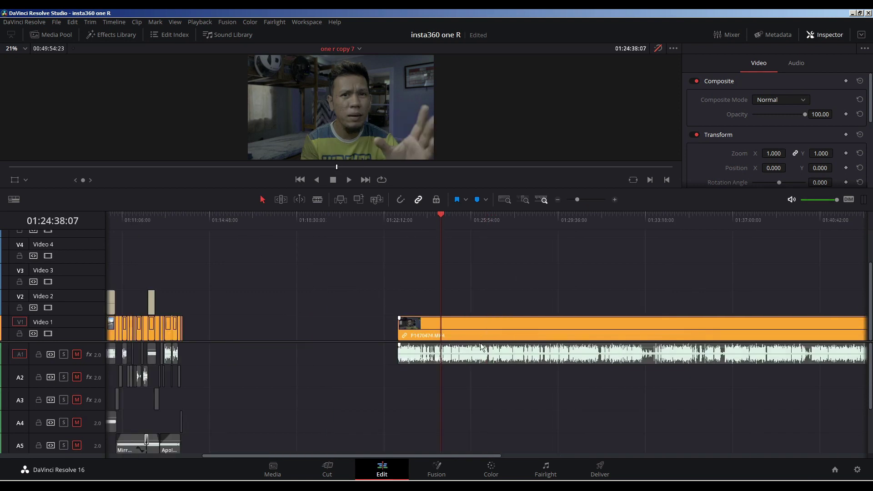
pyautogui.hotkey('ctrl', 'b')
pyautogui.click(477, 222)
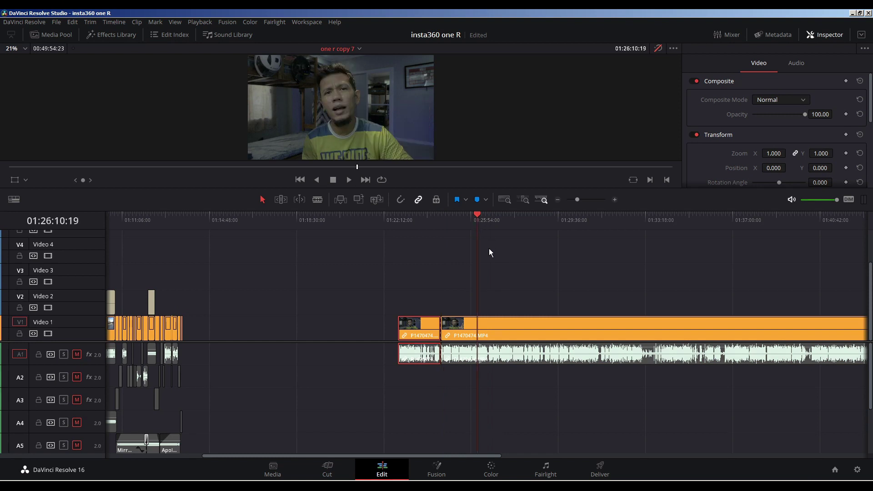
pyautogui.hotkey('ctrl', 'b')
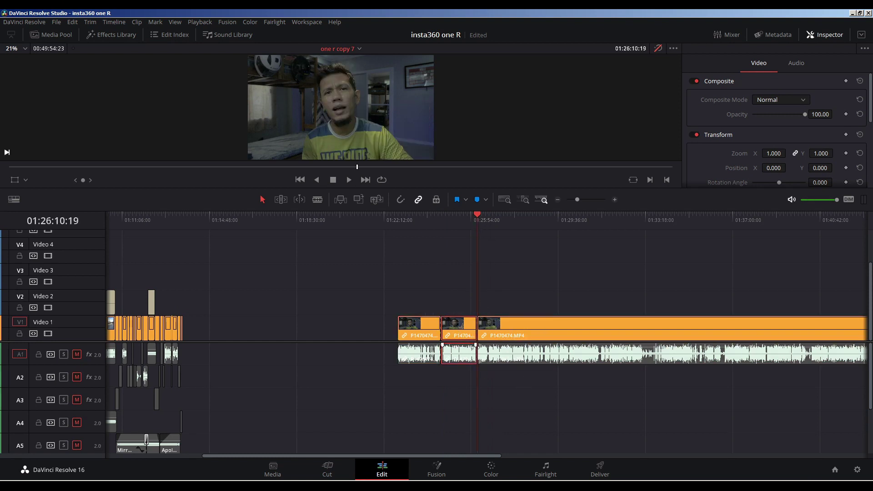
pyautogui.press('BackSpace')
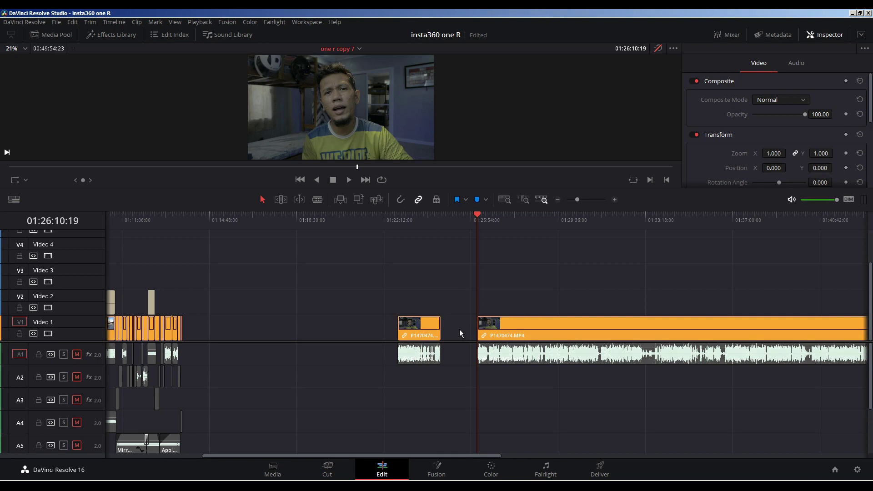
pyautogui.hotkey('ctrl', 'z')
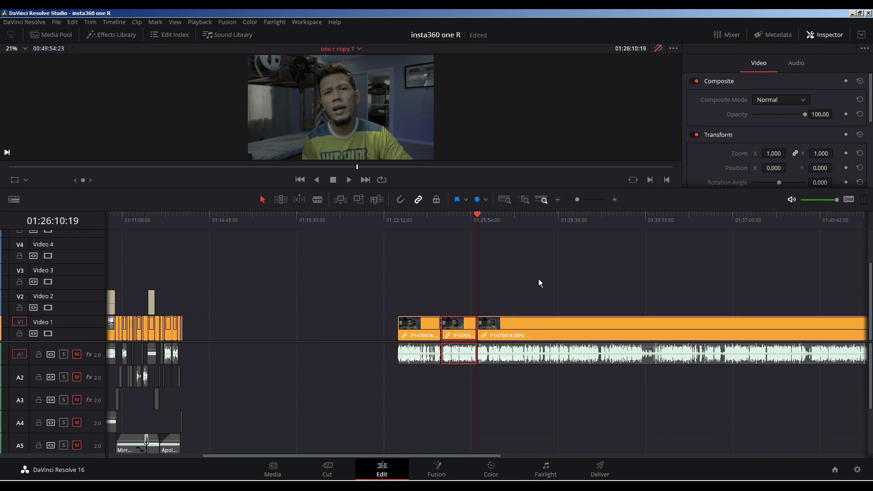
pyautogui.press('Delete')
# Step: Split the clip at 01:26:33:23, drag the right part away, and delete the resulting gap
pyautogui.click(487, 225)
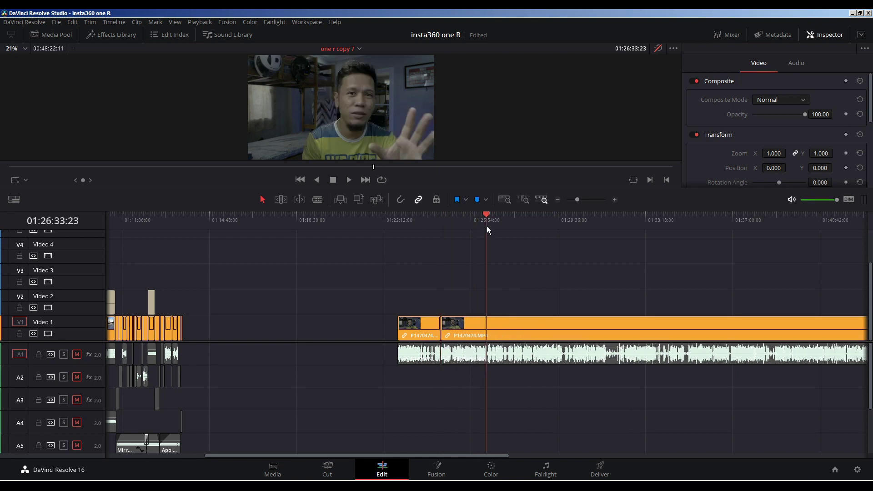
pyautogui.hotkey('ctrl', 'b')
pyautogui.moveTo(539, 331); pyautogui.dragTo(541, 336)
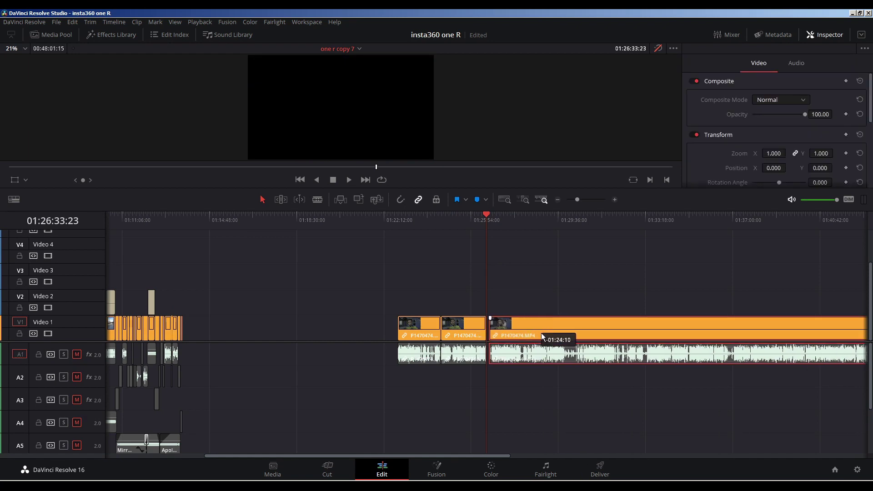
pyautogui.moveTo(541, 336); pyautogui.dragTo(601, 335)
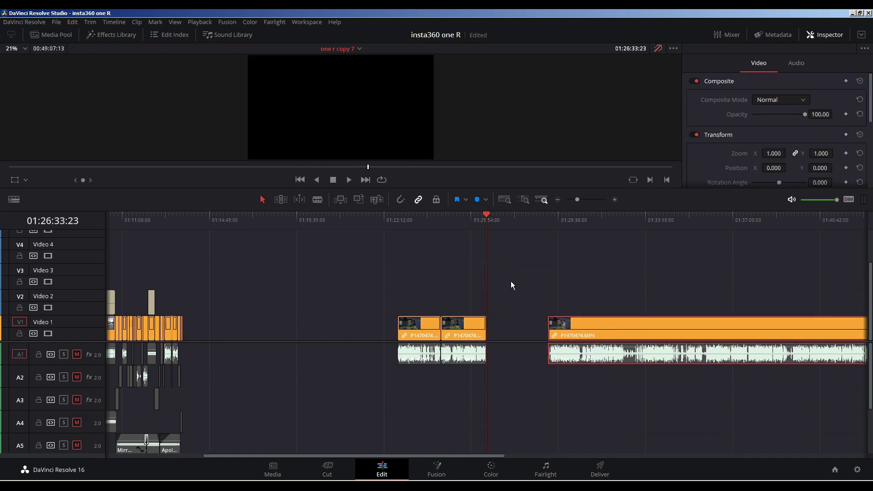
pyautogui.click(514, 326)
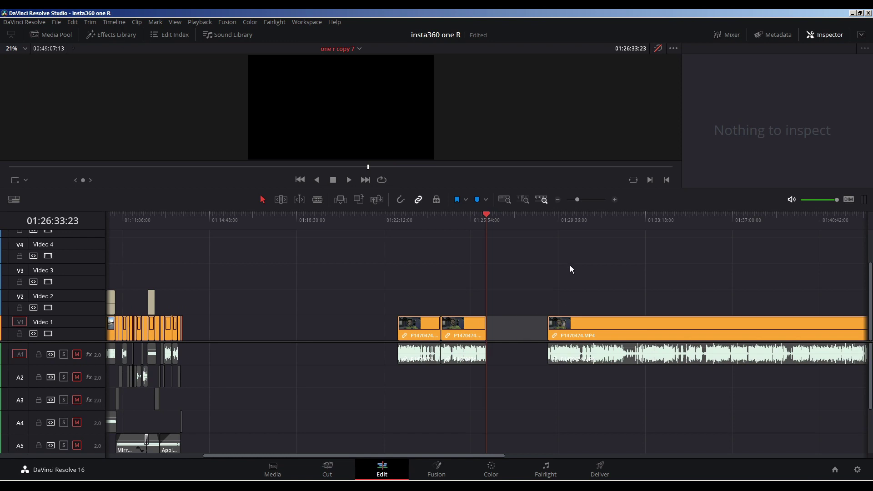
pyautogui.click(532, 343)
pyautogui.click(521, 335)
pyautogui.press('Delete')
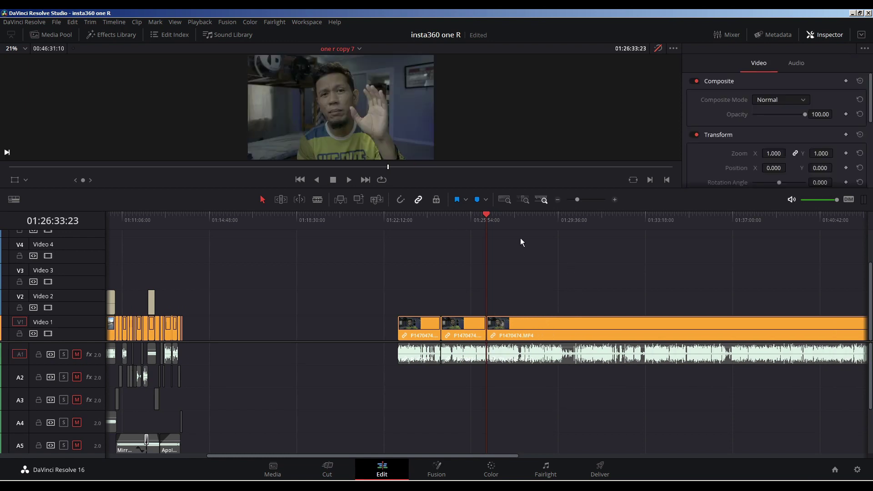
# Step: Play back across the cut, then reopen and delete a gap so the clips rejoin
pyautogui.click(470, 224)
pyautogui.press('space')
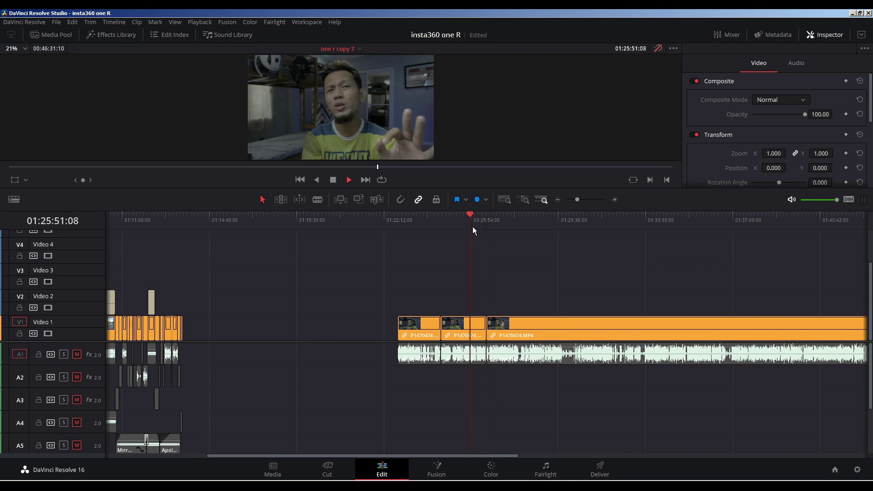
pyautogui.press('space')
pyautogui.moveTo(536, 331); pyautogui.dragTo(590, 333)
pyautogui.click(511, 323)
pyautogui.press('Delete')
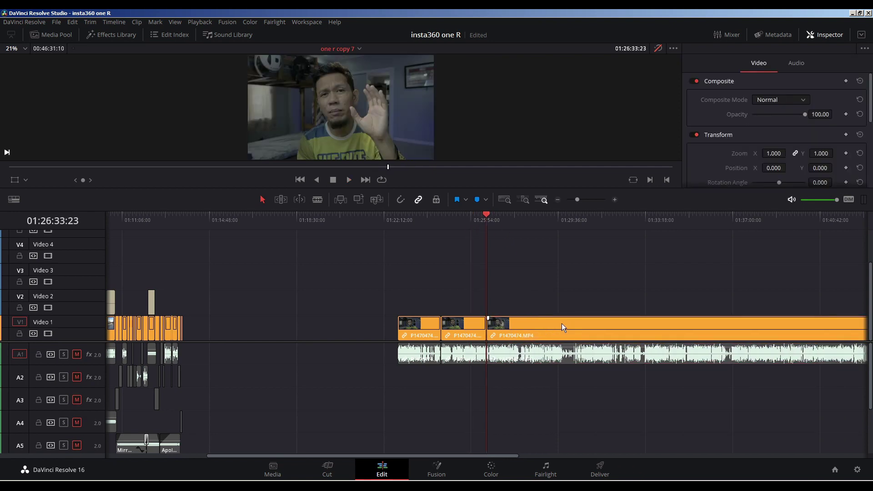
pyautogui.hotkey('ctrl', 'z')
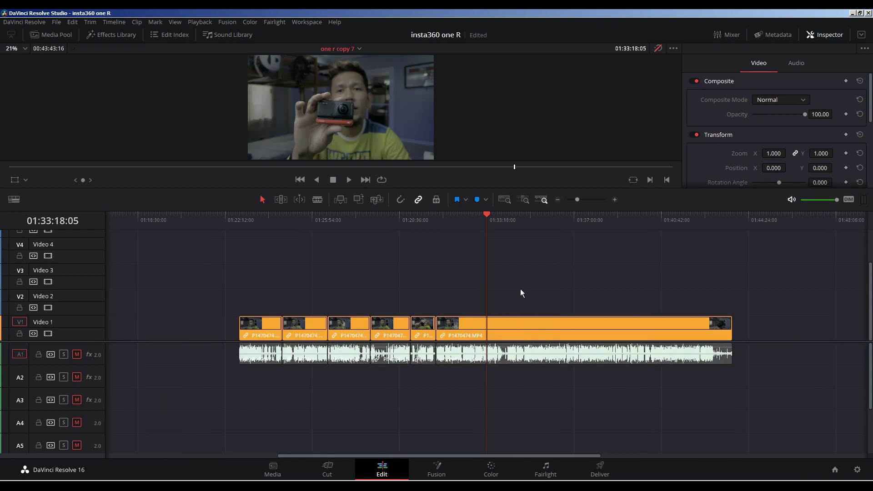
# Step: Cut the last clip at 01:33:31:12 and 01:34:38:15 and ripple-delete the short piece between
pyautogui.moveTo(508, 224); pyautogui.dragTo(492, 225)
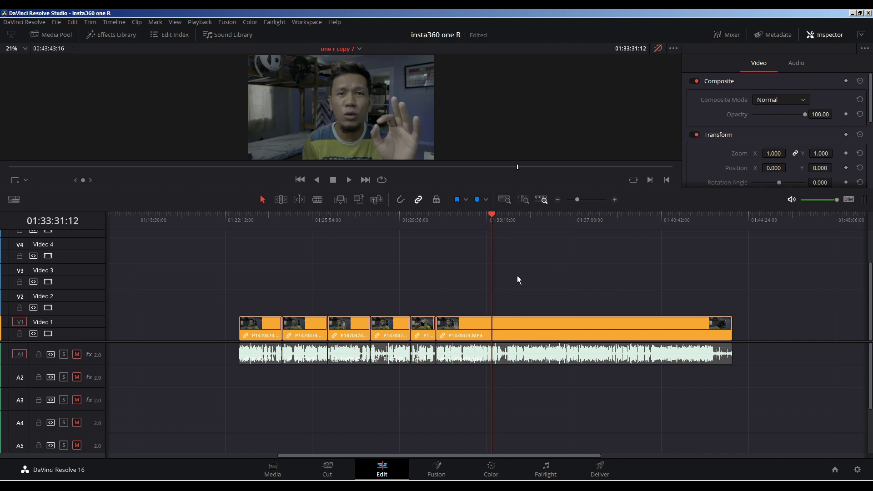
pyautogui.hotkey('ctrl', 'b')
pyautogui.click(518, 215)
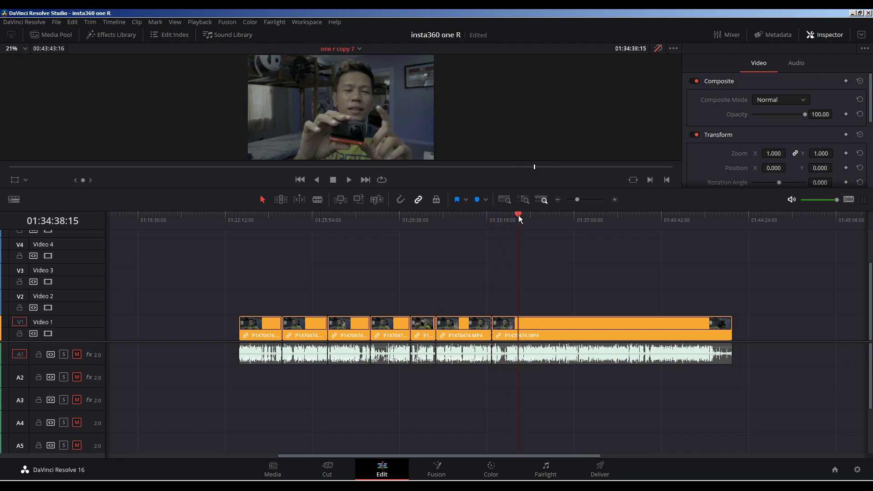
pyautogui.click(537, 331)
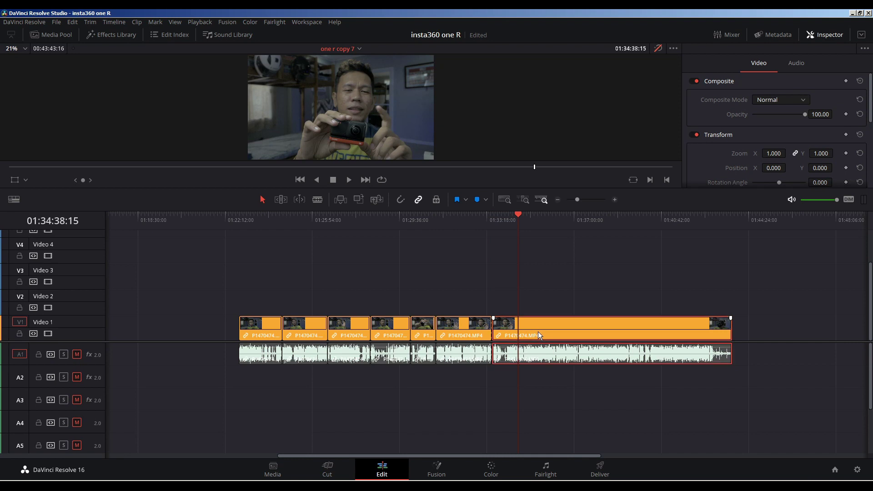
pyautogui.hotkey('ctrl', 'b')
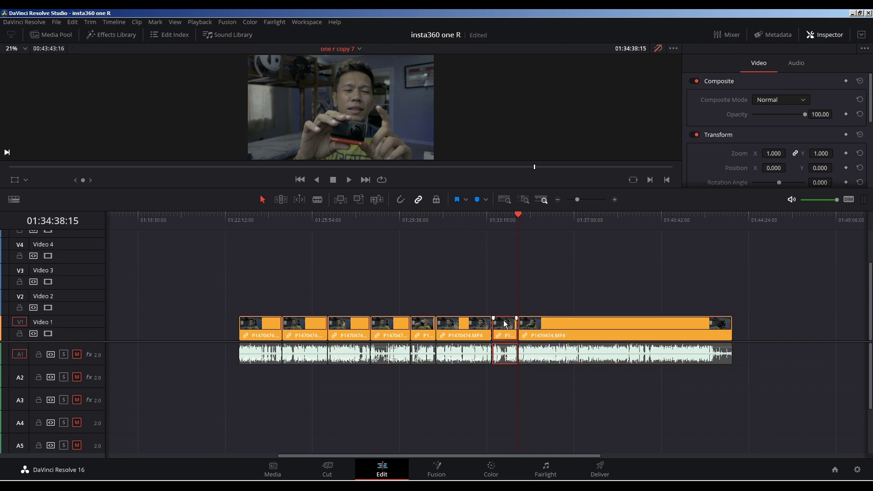
pyautogui.press('Delete')
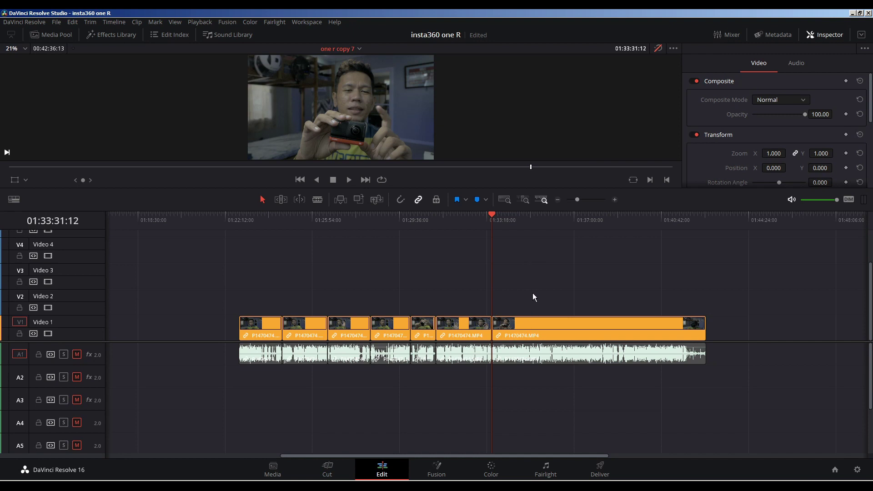
pyautogui.click(531, 336)
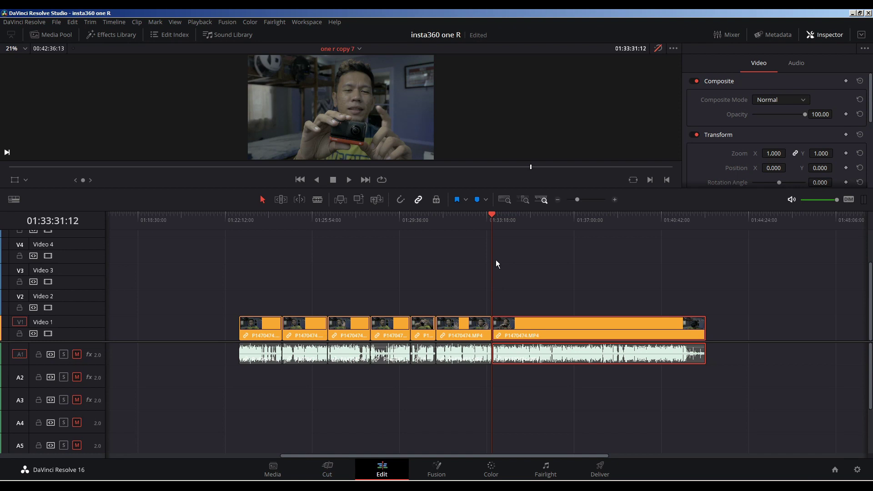
pyautogui.click(474, 260)
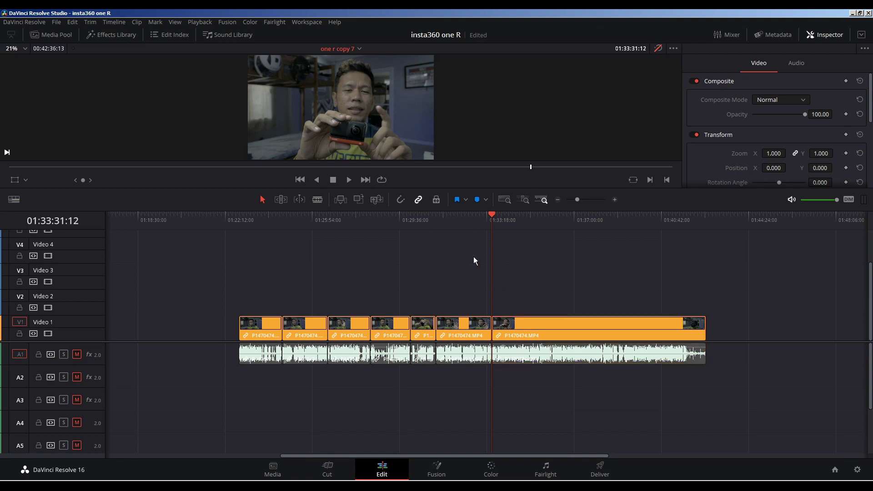
# Step: Look up the keyboard shortcuts for Start to Playhead and End to Playhead
pyautogui.click(24, 22)
pyautogui.click(38, 46)
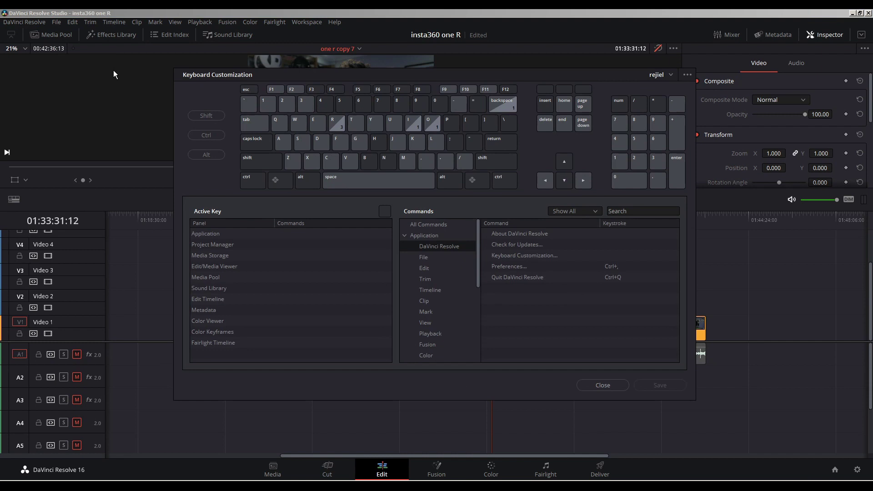
pyautogui.click(430, 225)
pyautogui.click(638, 211)
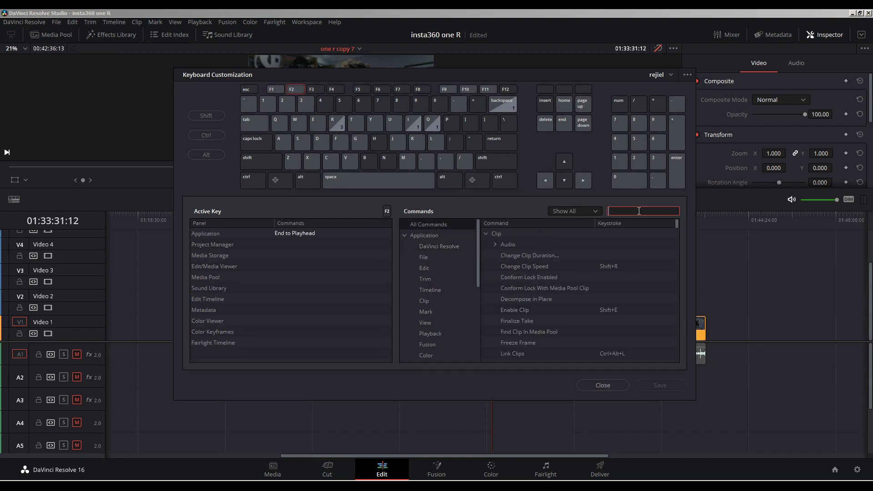
pyautogui.write('start')
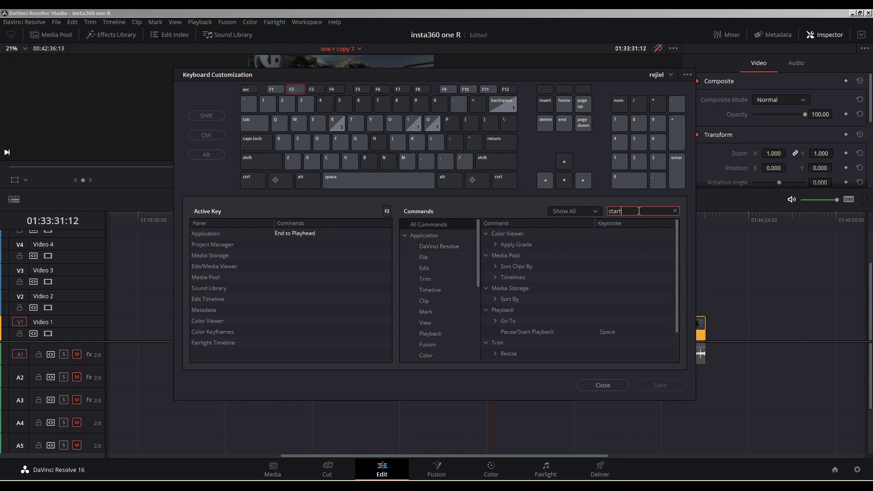
pyautogui.write(' to playhead')
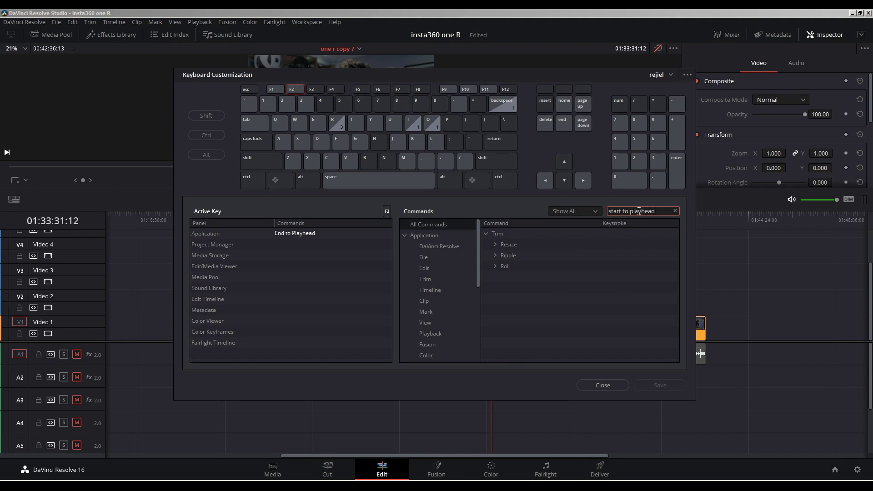
pyautogui.click(494, 255)
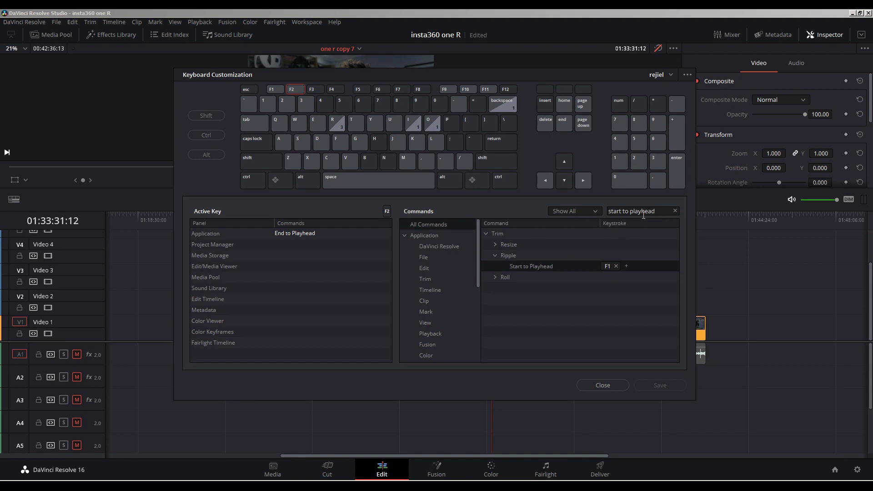
pyautogui.click(674, 211)
pyautogui.write('end')
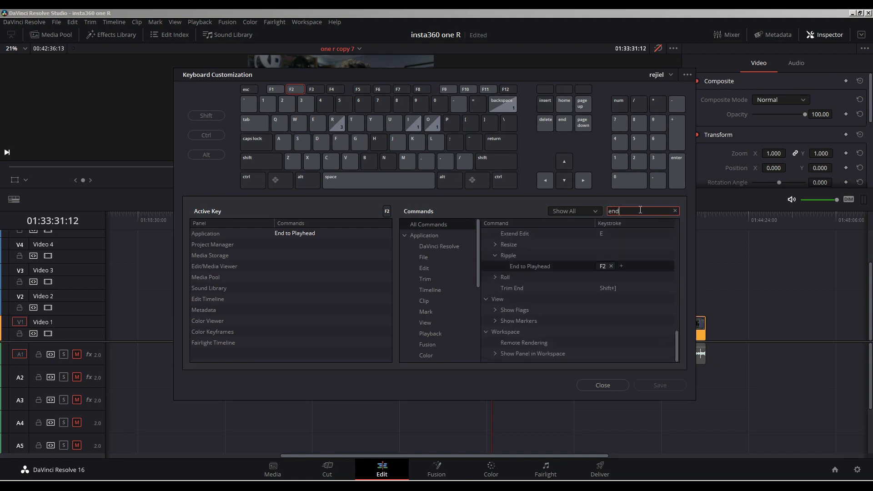
pyautogui.write(' to play')
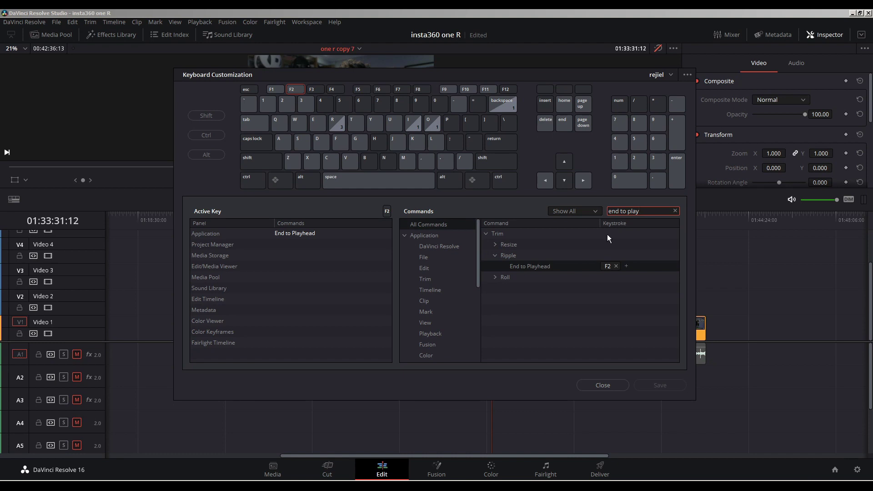
pyautogui.click(505, 257)
pyautogui.click(608, 388)
# Step: Split the last Video 1 clip at the playhead and delete the short piece, closing the gap
pyautogui.click(481, 336)
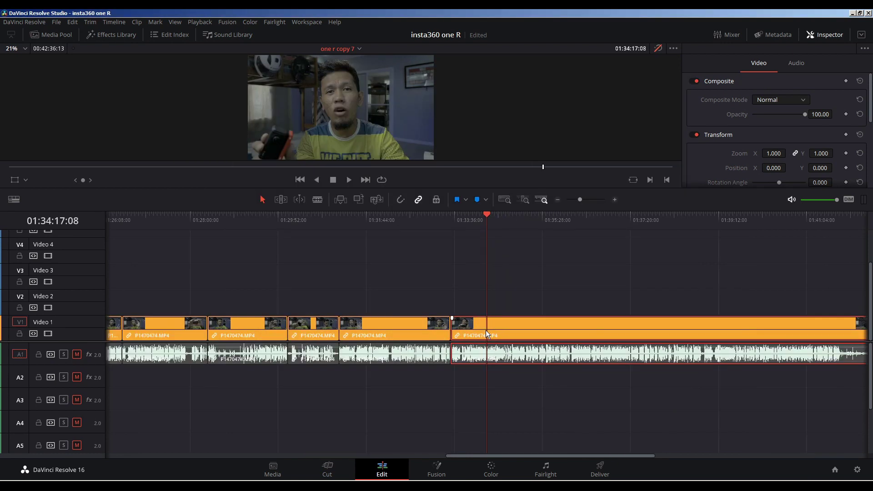
pyautogui.hotkey('ctrl', 'b')
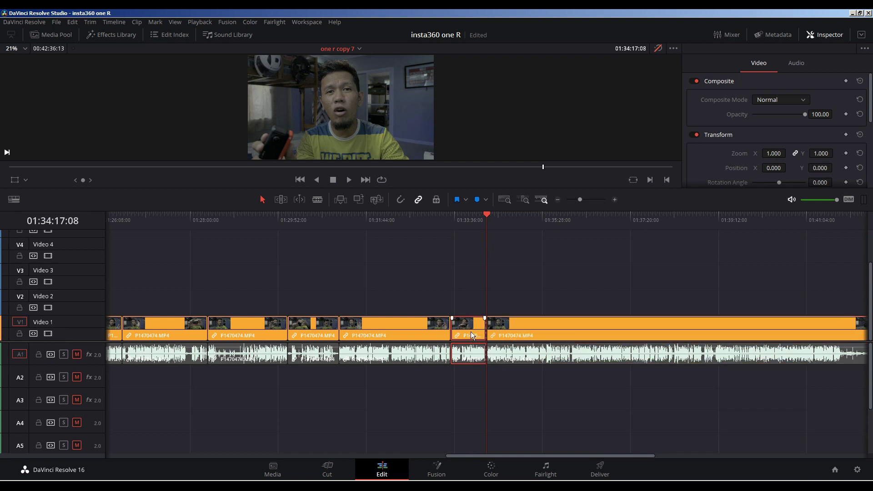
pyautogui.press('Delete')
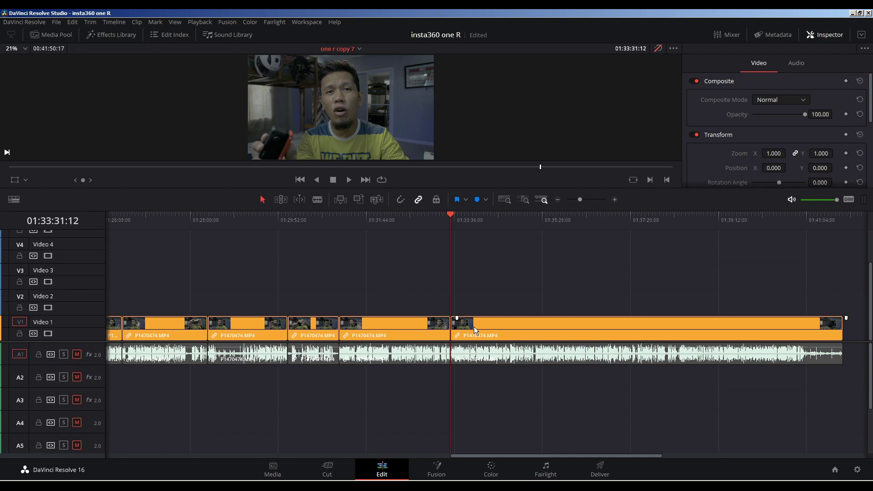
pyautogui.hotkey('ctrl', 'z')
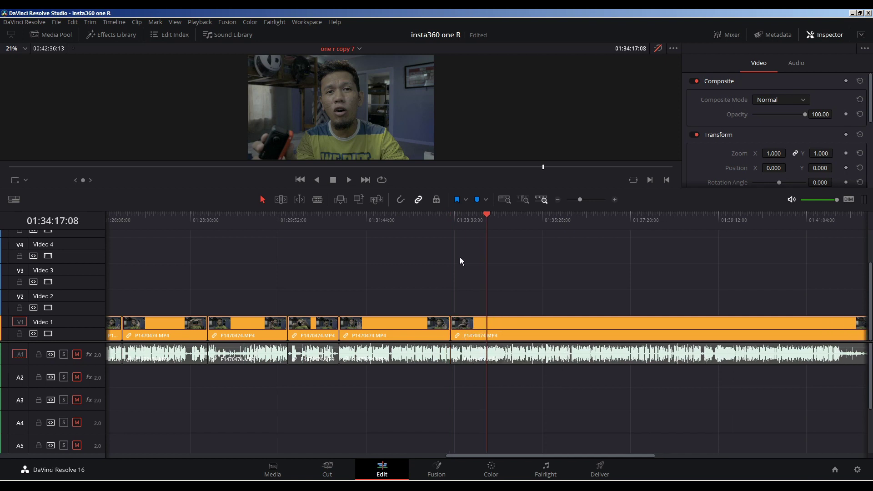
pyautogui.click(517, 334)
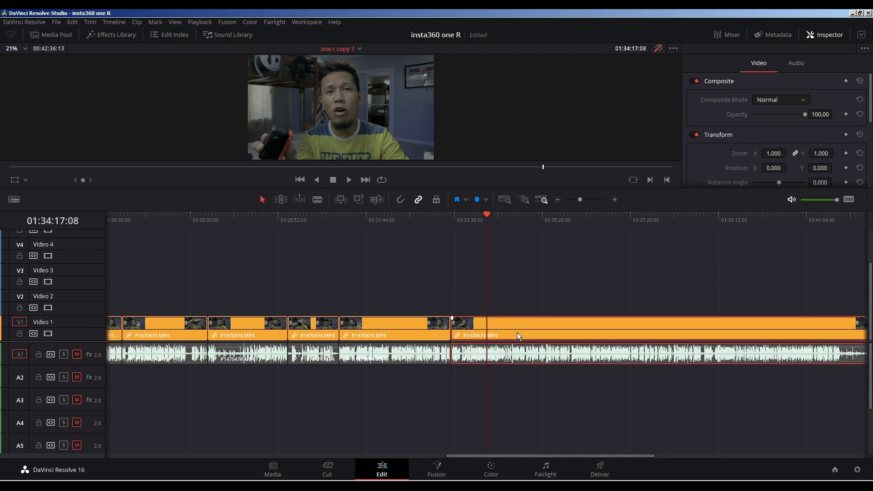
pyautogui.hotkey('ctrl', 'b')
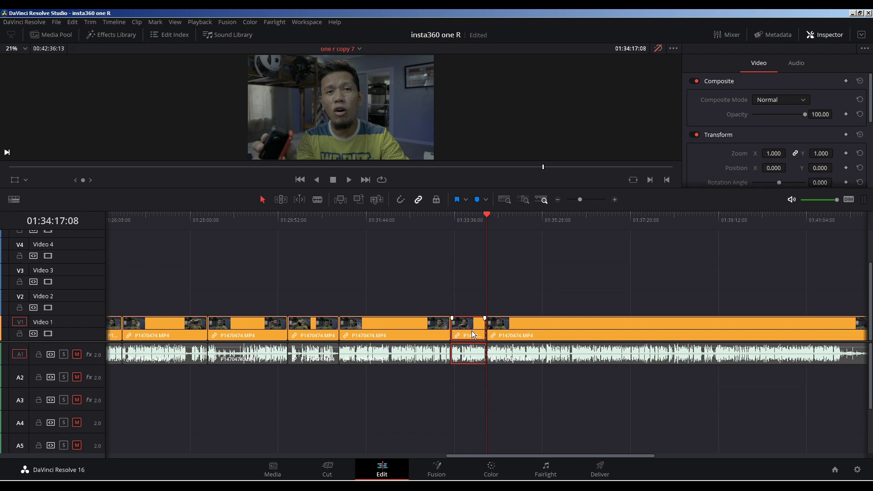
pyautogui.press('Delete')
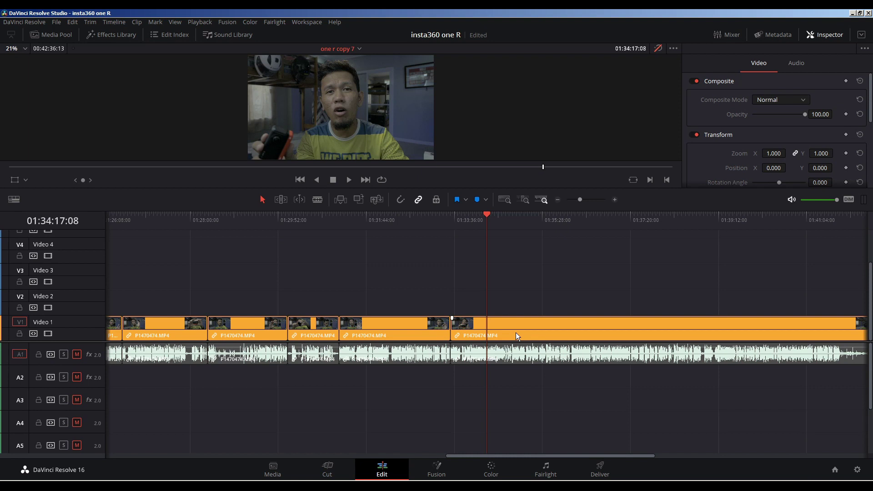
# Step: Review the new cut, then test lengthening the last clip's tail and revert it
pyautogui.press('/')
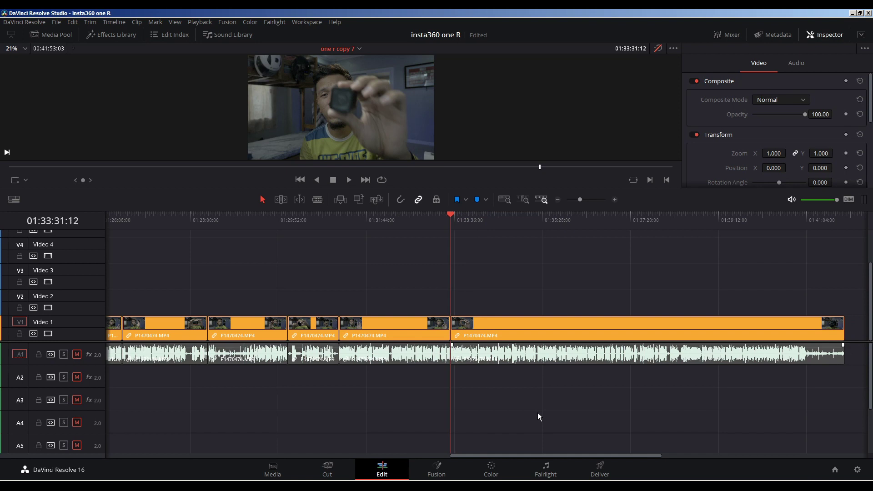
pyautogui.moveTo(437, 223); pyautogui.dragTo(485, 222)
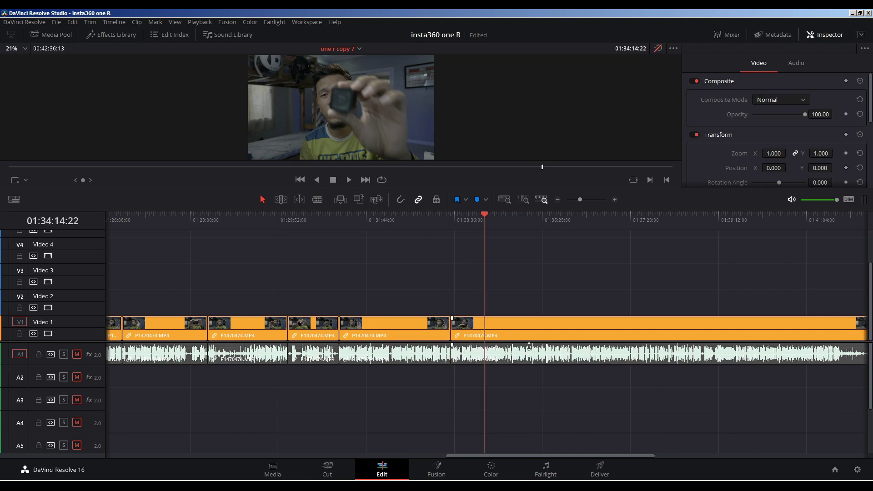
pyautogui.hotkey('ctrl', 'z')
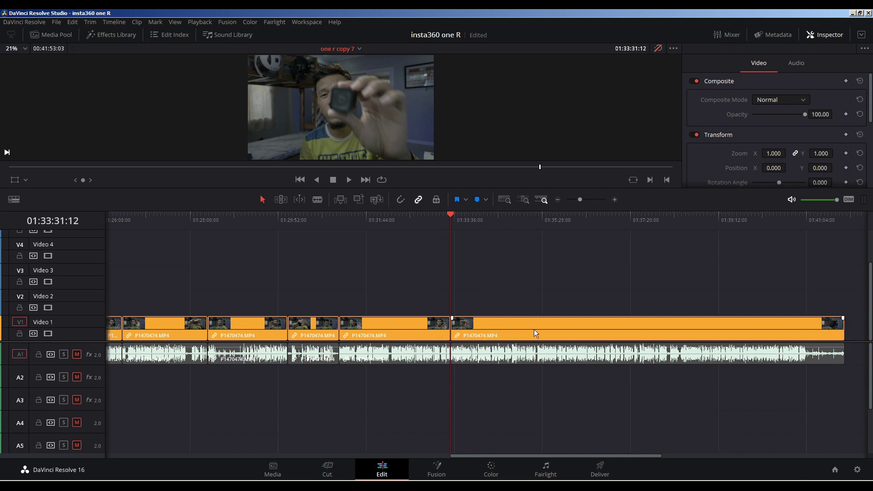
pyautogui.click(476, 219)
# Step: Trim the selected clip's end and start back to the playhead at the pauses
pyautogui.scroll(2, 536, 325)
pyautogui.click(566, 327)
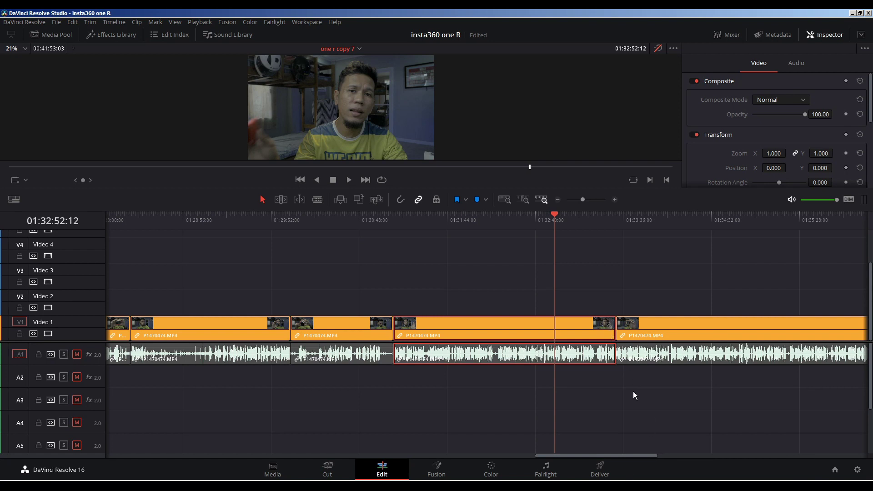
pyautogui.hotkey('shift', ']')
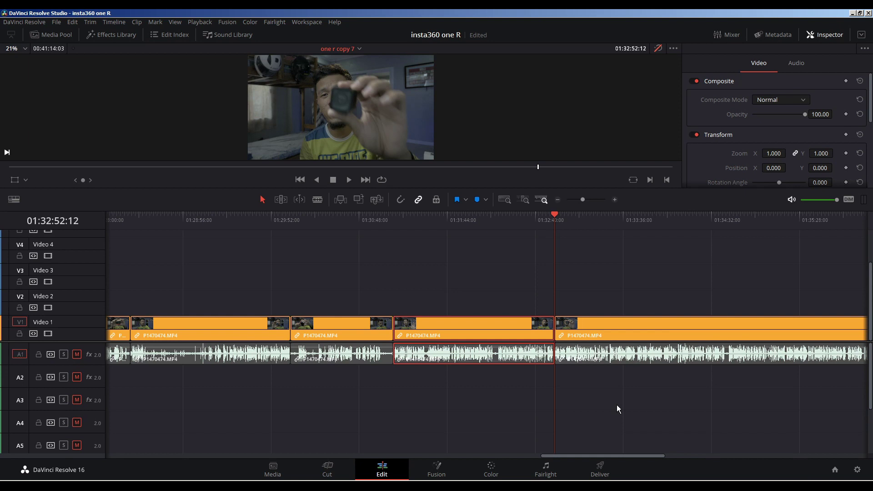
pyautogui.moveTo(419, 220); pyautogui.dragTo(427, 226)
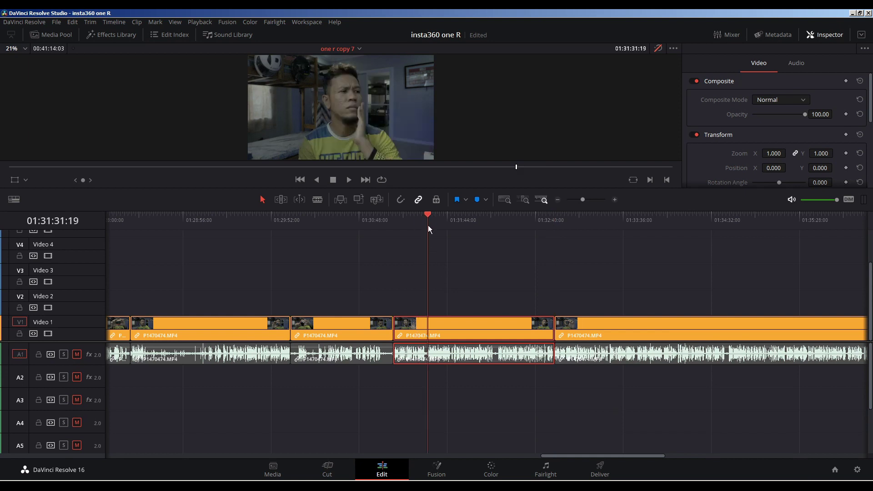
pyautogui.hotkey('shift', '[')
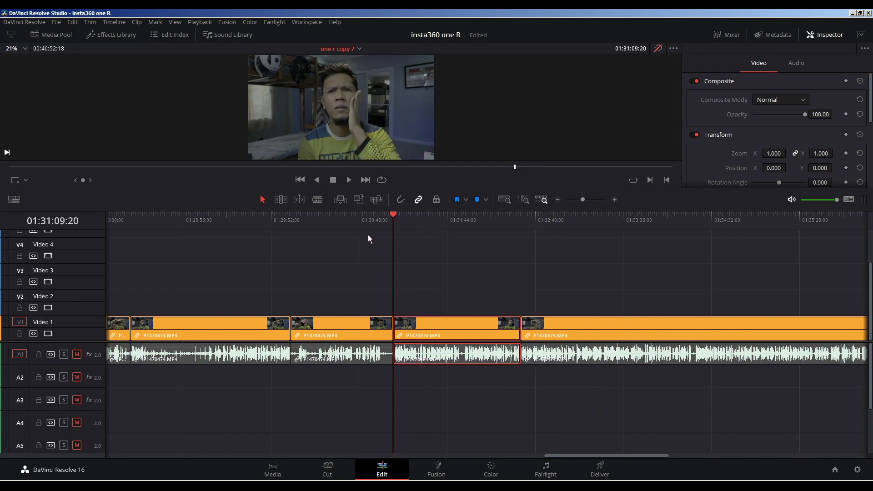
# Step: Trim the left clip's end at the audio edit, then ripple-trim the next pause
pyautogui.moveTo(393, 232); pyautogui.dragTo(381, 233)
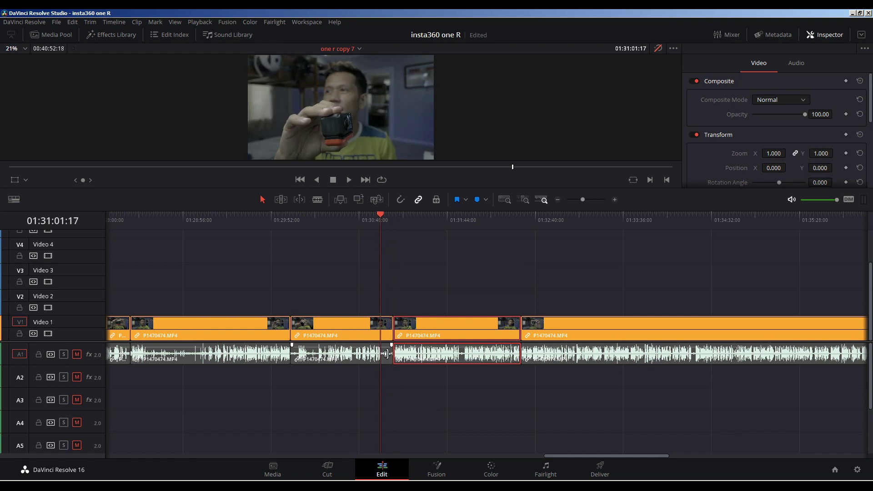
pyautogui.hotkey('ctrl', '=')
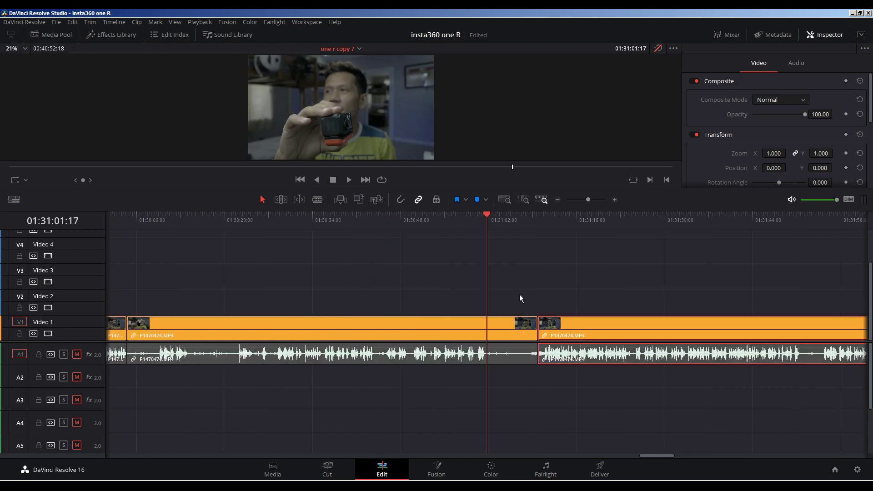
pyautogui.moveTo(492, 219); pyautogui.dragTo(486, 229)
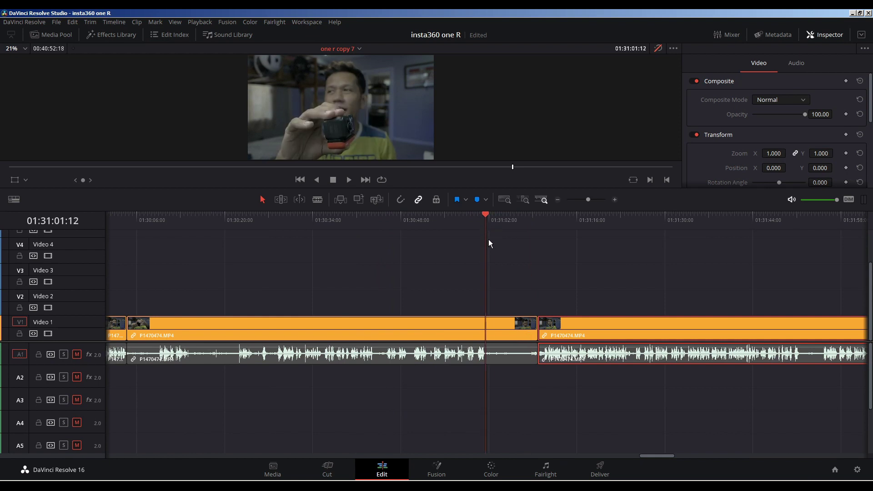
pyautogui.click(505, 338)
pyautogui.hotkey('ctrl', 'shift', ']')
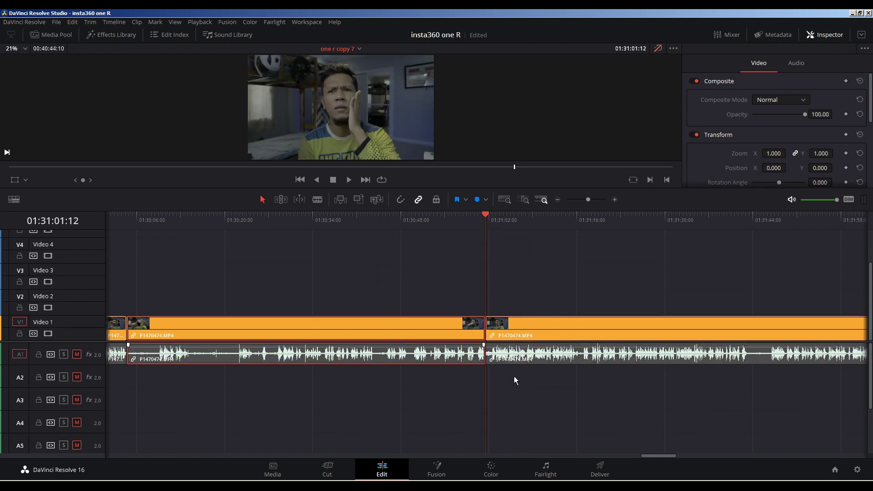
pyautogui.hotkey('ctrl', '-')
pyautogui.click(631, 222)
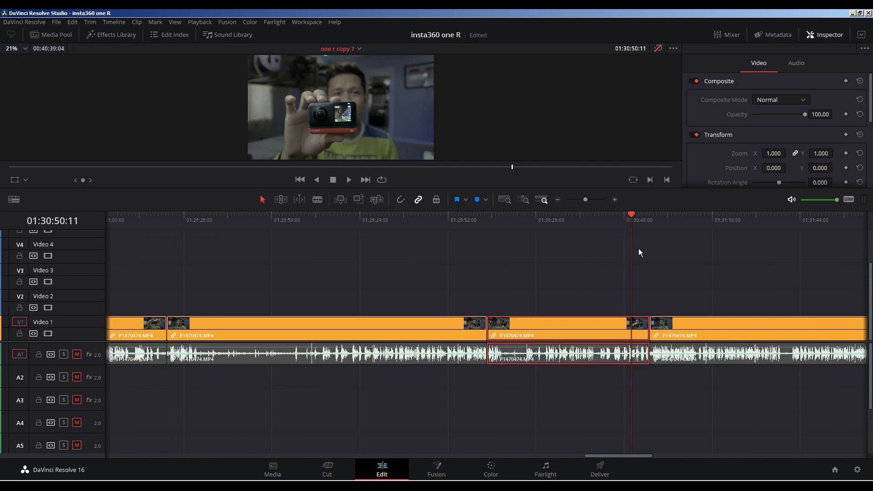
pyautogui.hotkey('ctrl', 'shift', '[')
pyautogui.hotkey('ctrl', '-')
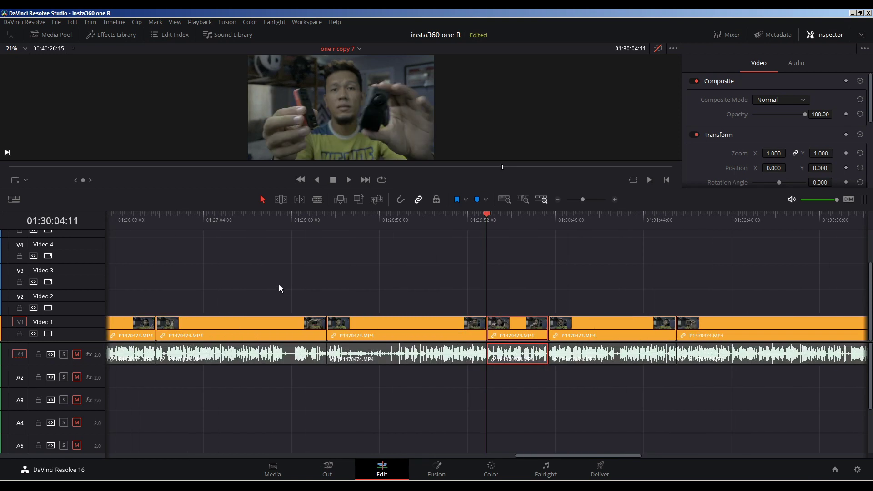
pyautogui.hotkey('ctrl', '-')
pyautogui.click(563, 353)
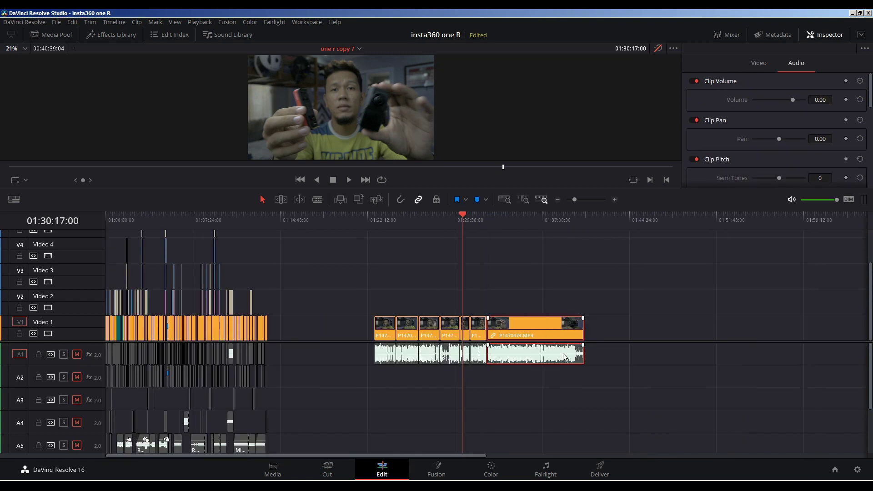
pyautogui.hotkey('ctrl', '-')
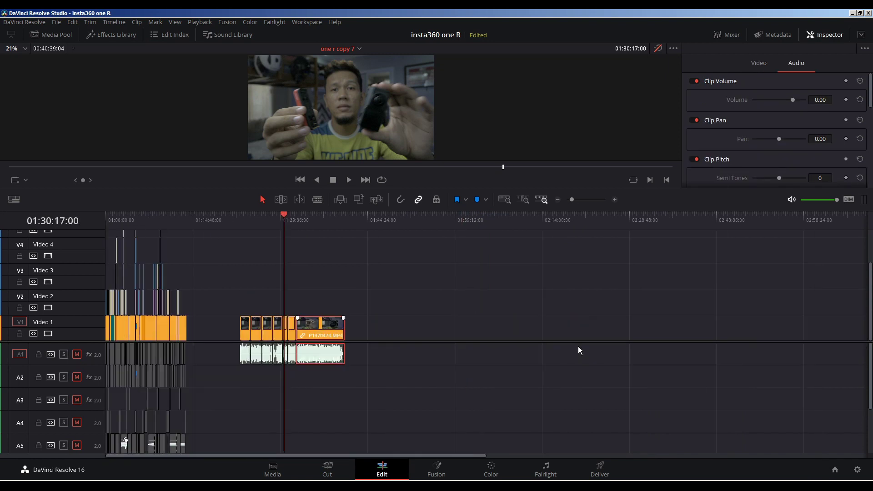
pyautogui.hotkey('ctrl', '=')
pyautogui.click(540, 328)
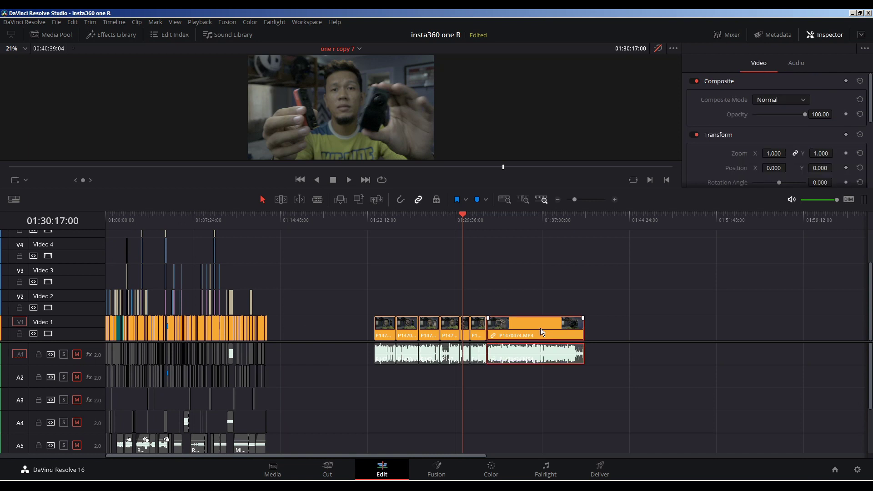
pyautogui.click(613, 224)
pyautogui.hotkey('ctrl', 'v')
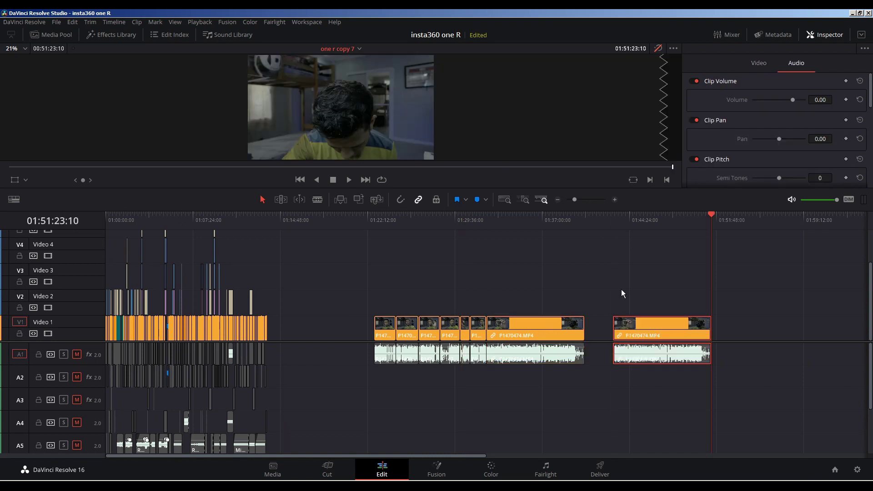
pyautogui.hotkey('ctrl', '-')
pyautogui.hotkey('ctrl', 'z')
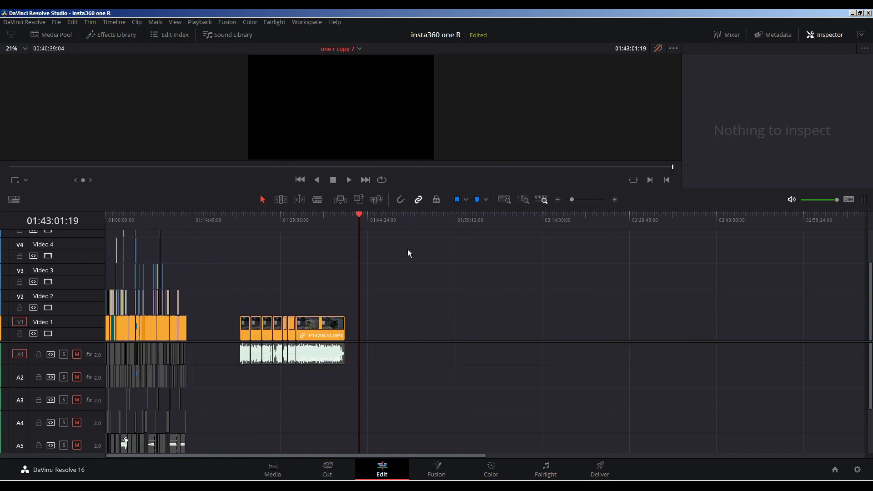
pyautogui.hotkey('ctrl', 'z')
pyautogui.hotkey('ctrl', '=')
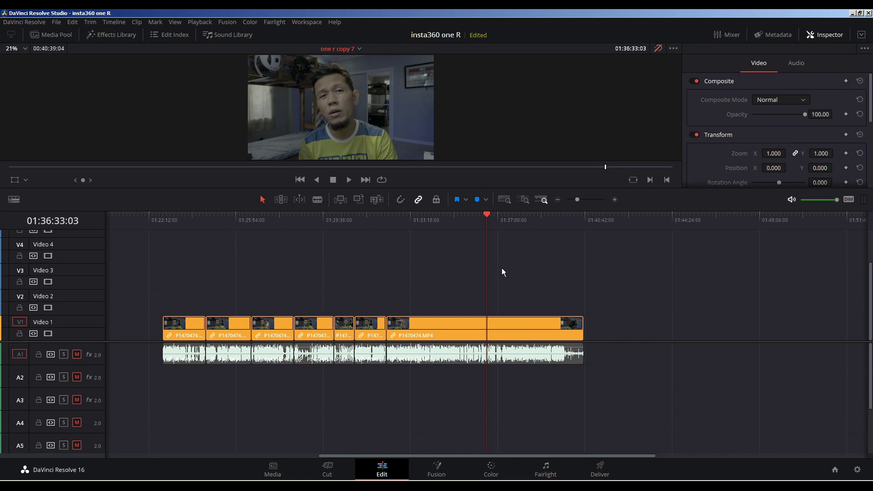
pyautogui.moveTo(515, 273); pyautogui.dragTo(630, 421)
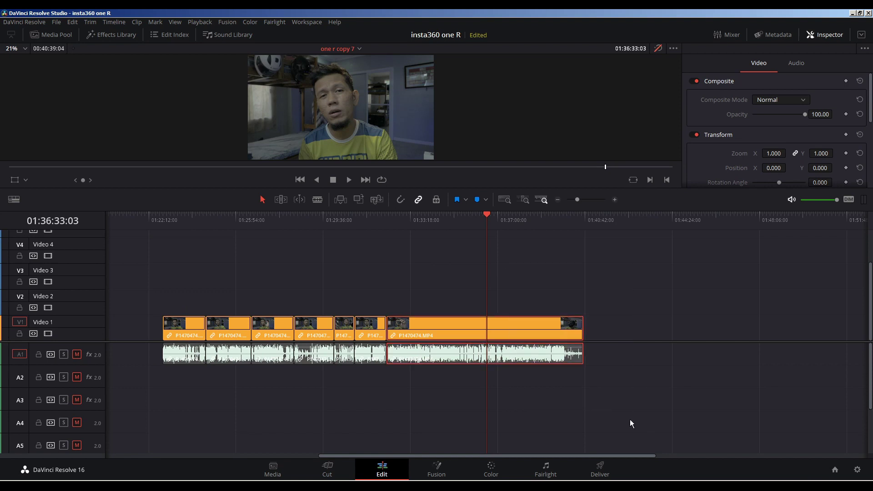
pyautogui.keyDown('alt'); pyautogui.moveTo(507, 333); pyautogui.dragTo(765, 321); pyautogui.keyUp('alt')
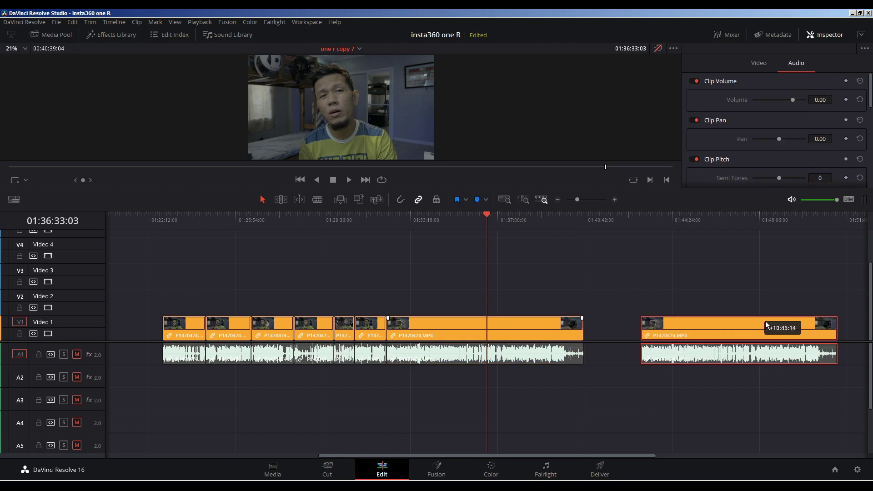
pyautogui.hotkey('ctrl', 'z')
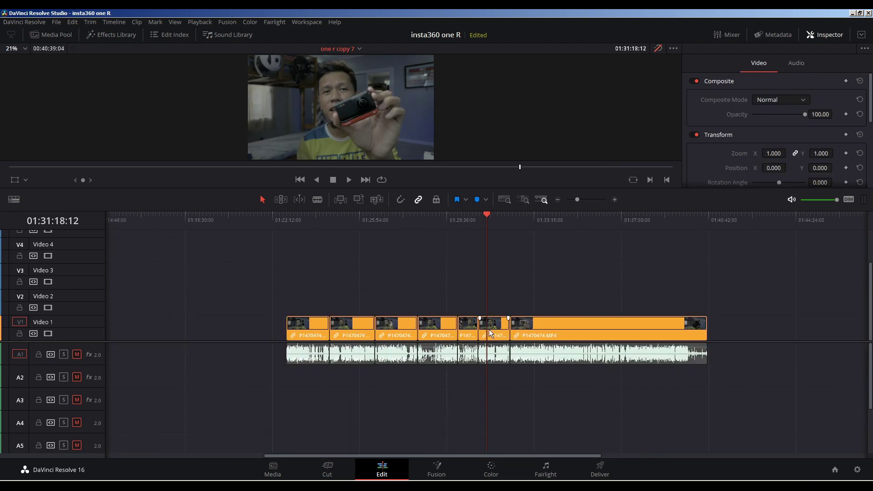
pyautogui.click(491, 326)
pyautogui.moveTo(496, 325); pyautogui.dragTo(789, 337)
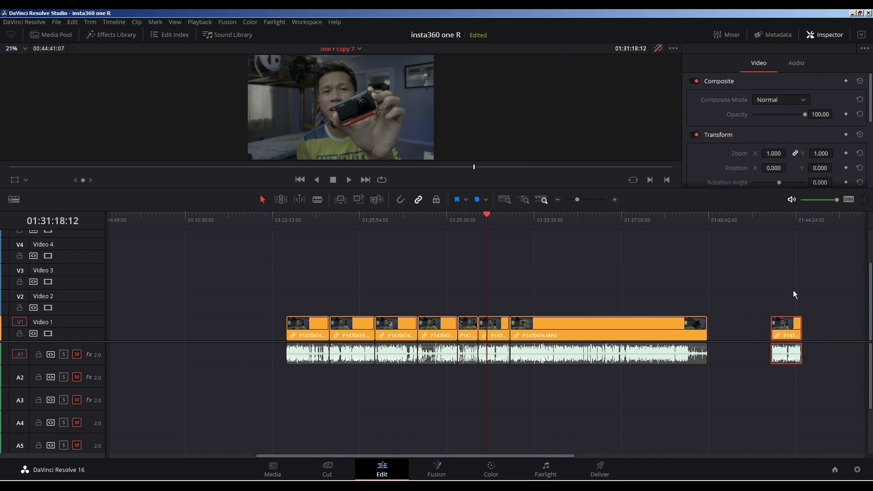
pyautogui.scroll(-2, 763, 282)
pyautogui.click(626, 228)
pyautogui.scroll(3, 623, 236)
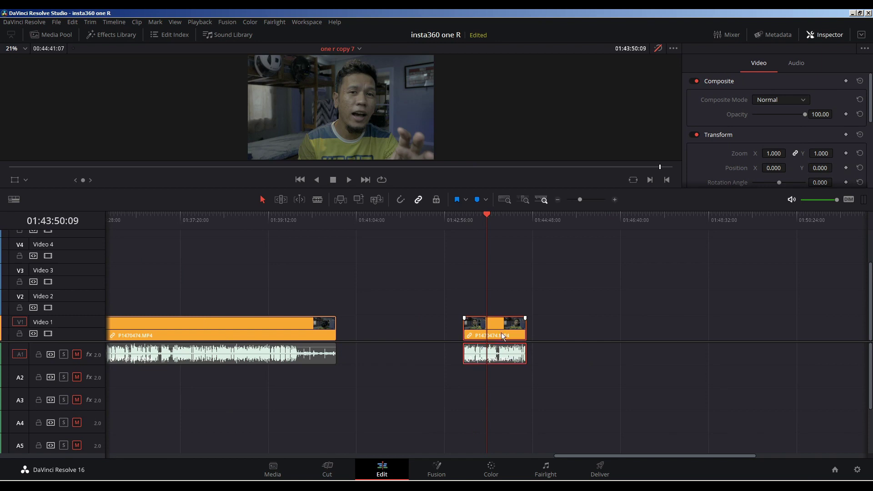
pyautogui.press('Delete')
pyautogui.scroll(-3, 526, 287)
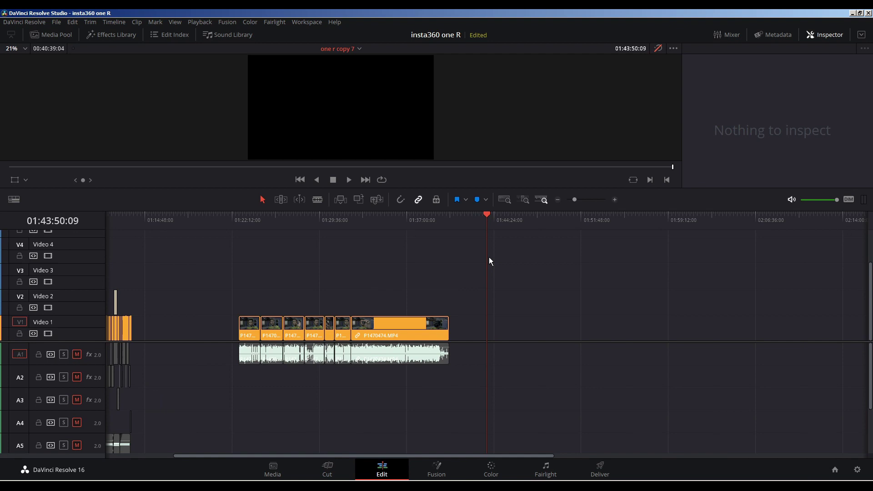
# Step: Apply 2.35 output blanking to the timeline
pyautogui.hotkey('ctrl', 'z')
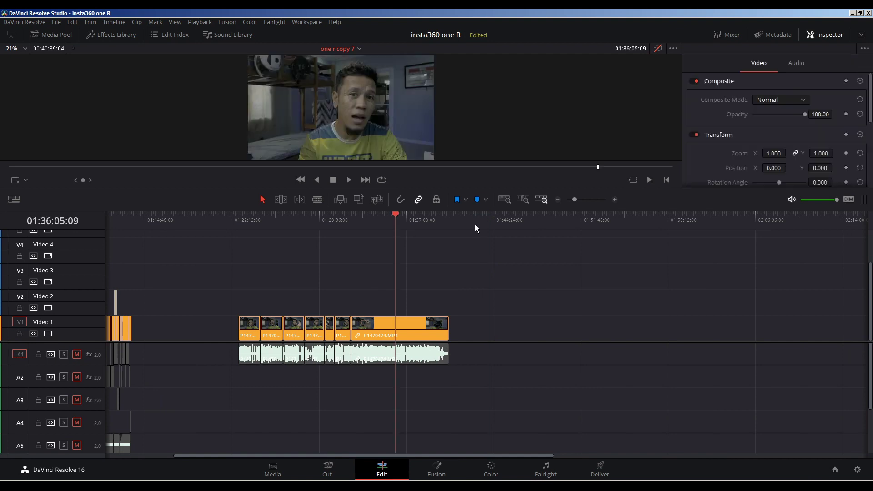
pyautogui.click(114, 22)
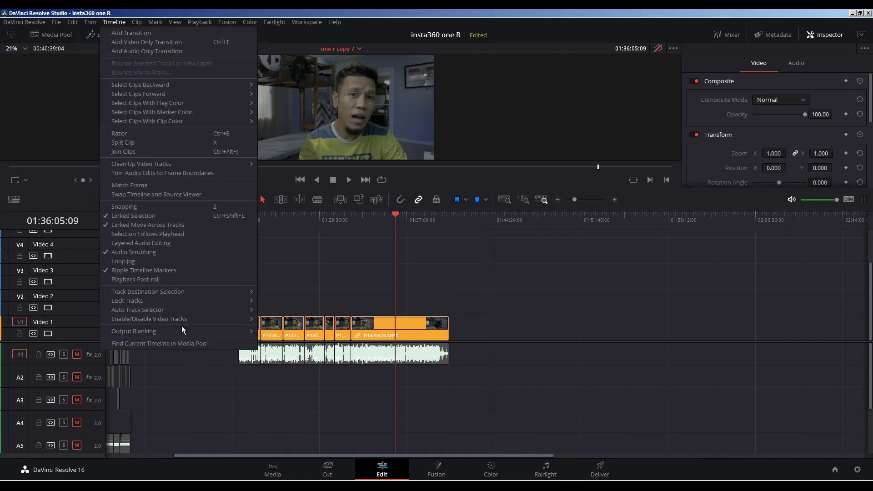
pyautogui.moveTo(180, 331)
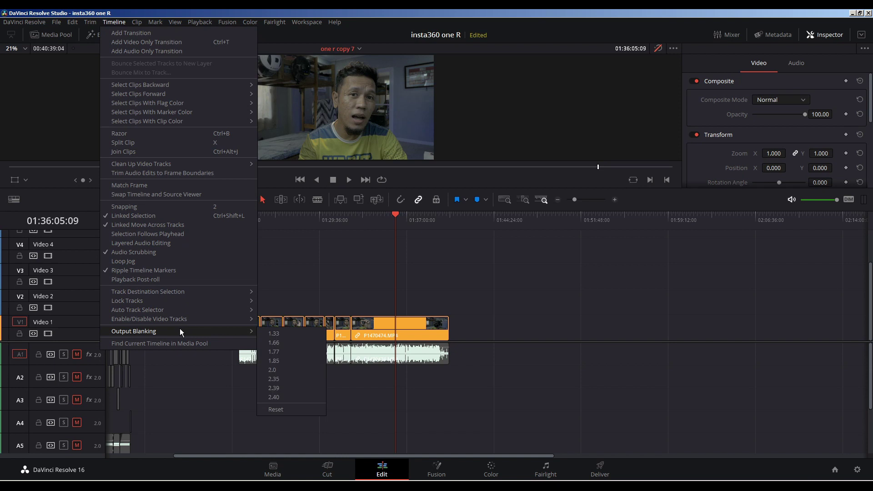
pyautogui.click(292, 378)
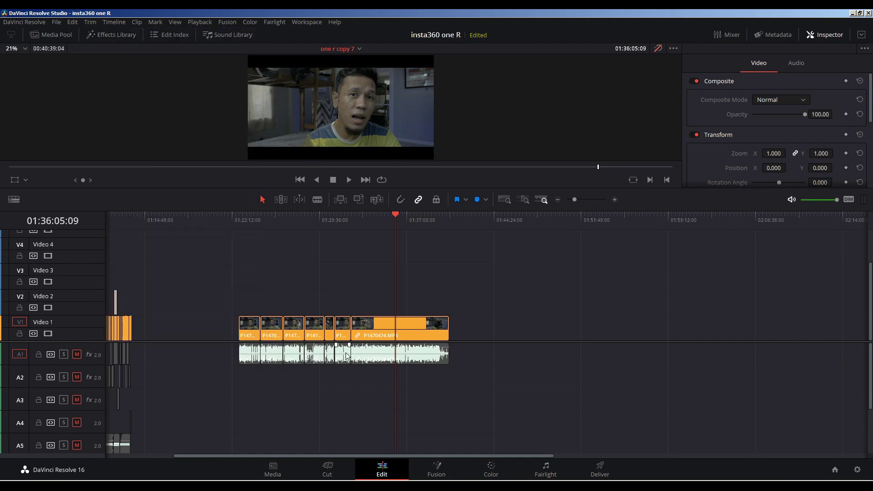
# Step: Scrub through the talking-head clips and back to the timeline start to view the edit
pyautogui.click(371, 220)
pyautogui.moveTo(370, 220)
pyautogui.mouseDown()
pyautogui.moveTo(255, 224)
pyautogui.moveTo(303, 229)
pyautogui.mouseUp()
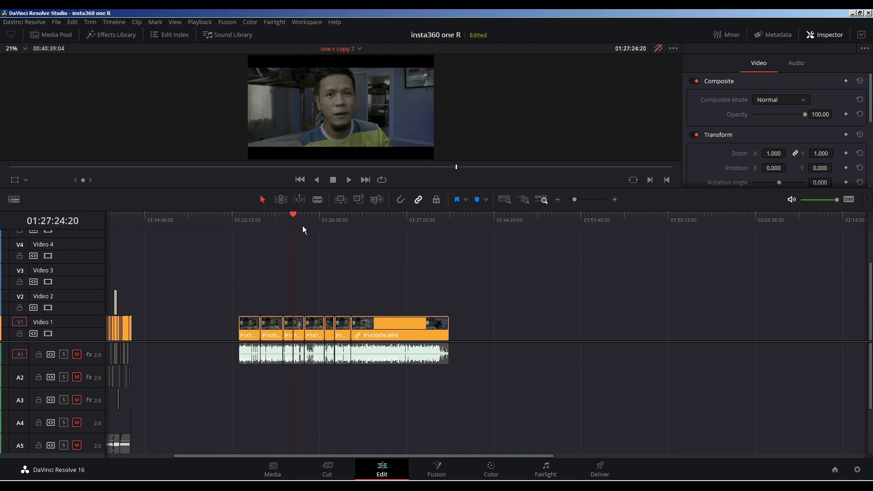
pyautogui.scroll(-4, 301, 225)
pyautogui.moveTo(151, 212)
pyautogui.mouseDown()
pyautogui.moveTo(82, 214)
pyautogui.moveTo(176, 229)
pyautogui.moveTo(100, 216)
pyautogui.mouseUp()
pyautogui.scroll(5, 166, 227)
pyautogui.scroll(-2, 190, 221)
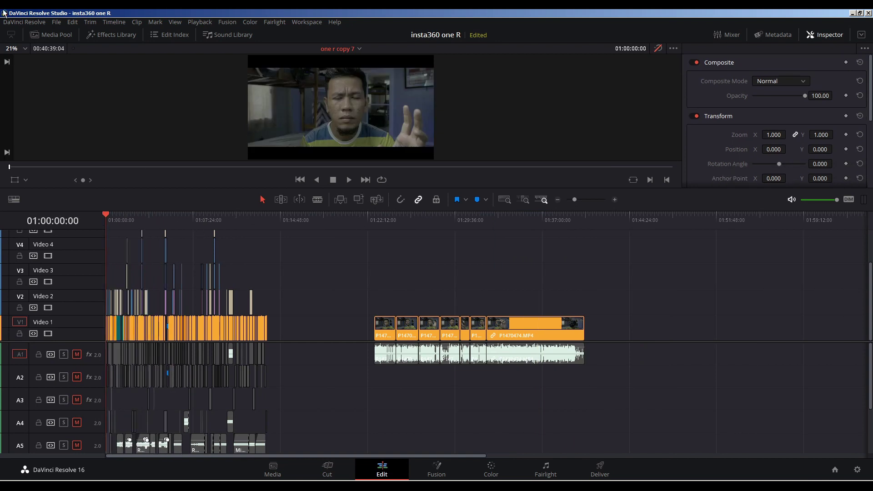
# Step: Reset the output blanking to remove the bars and step the playhead to an edit point
pyautogui.click(114, 22)
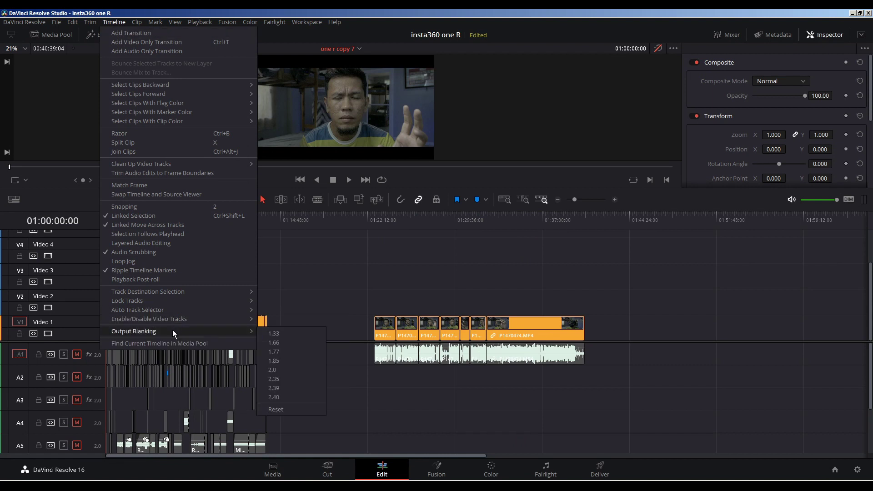
pyautogui.click(302, 405)
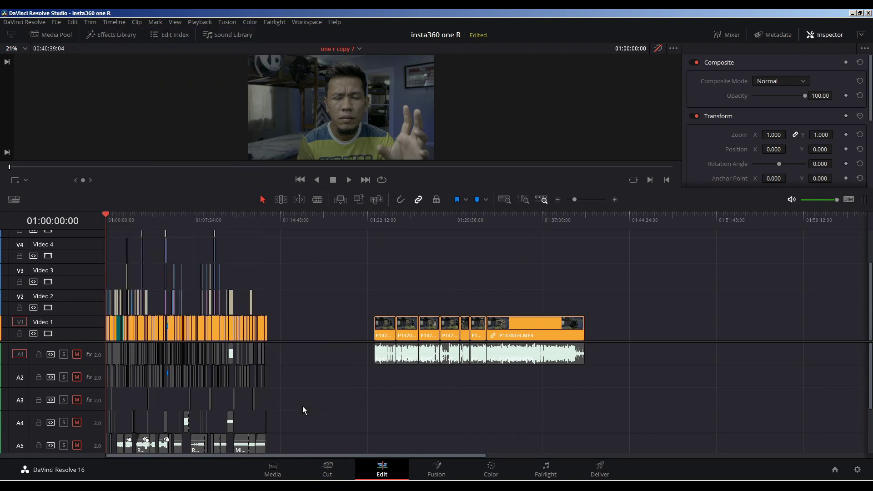
pyautogui.click(156, 222)
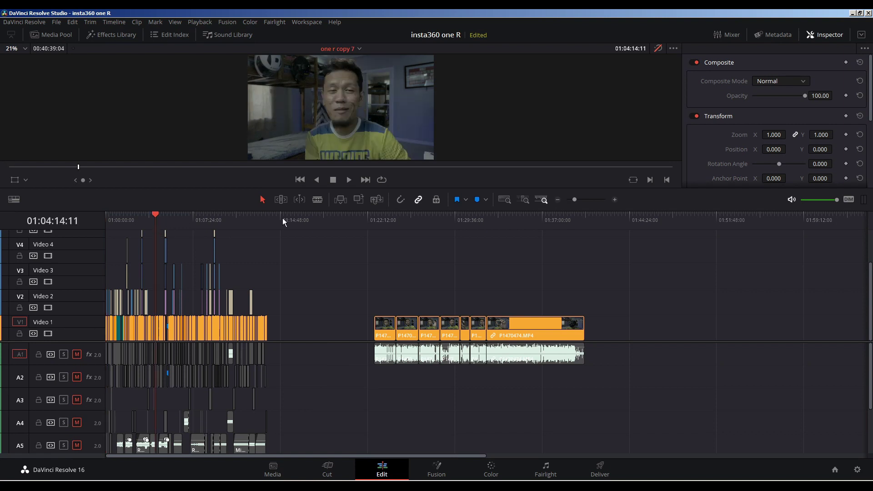
pyautogui.click(377, 217)
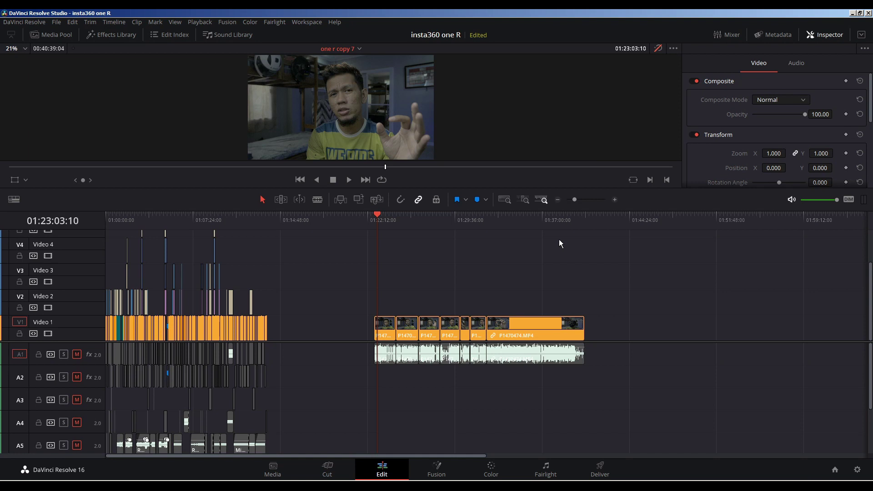
pyautogui.press('Down')
pyautogui.press('Down')
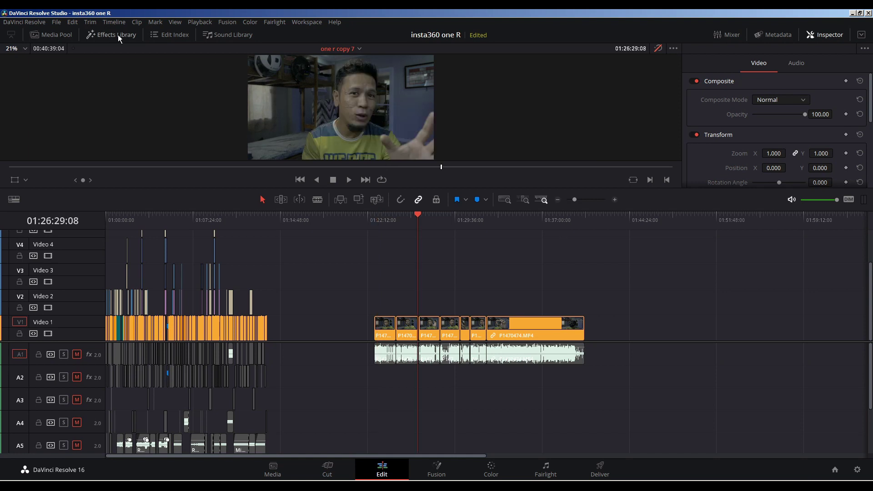
# Step: Place an Adjustment Clip from the Effects toolbox onto Video 2 near the playhead
pyautogui.click(119, 34)
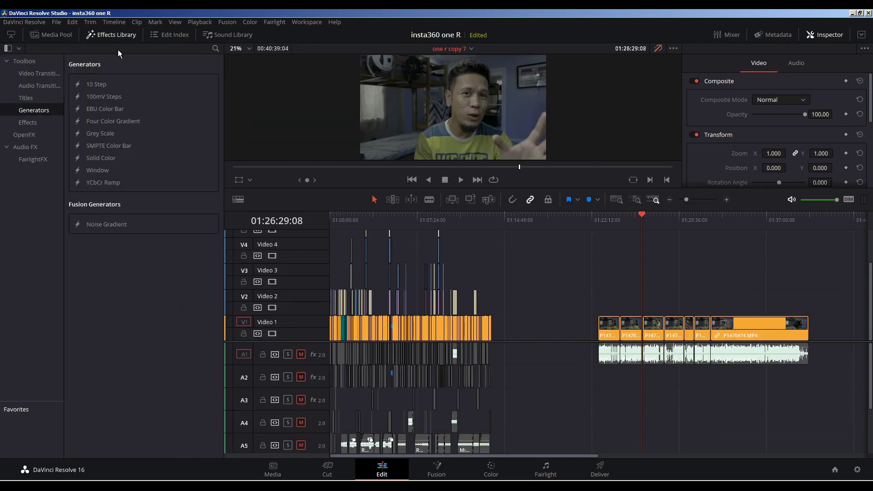
pyautogui.click(34, 123)
pyautogui.click(94, 84)
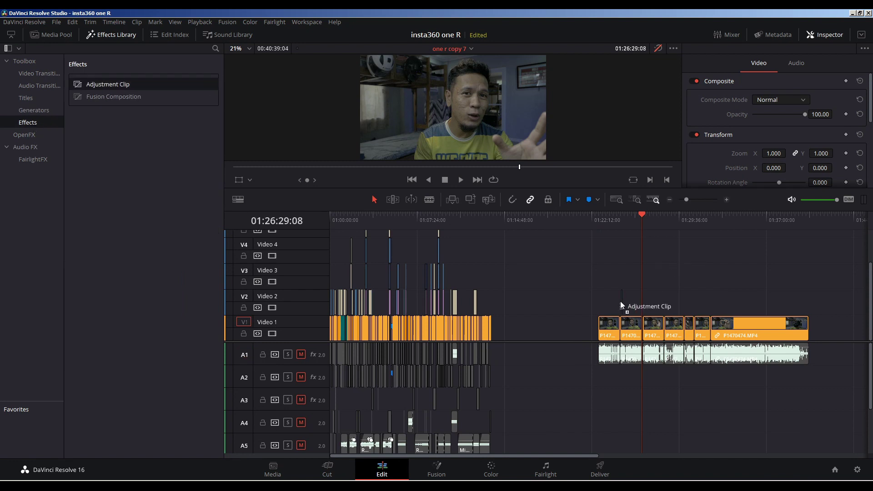
pyautogui.moveTo(94, 85); pyautogui.dragTo(620, 312)
# Step: Stretch the adjustment clip from the first talking-head clip to the last clip's end
pyautogui.scroll(3, 625, 218)
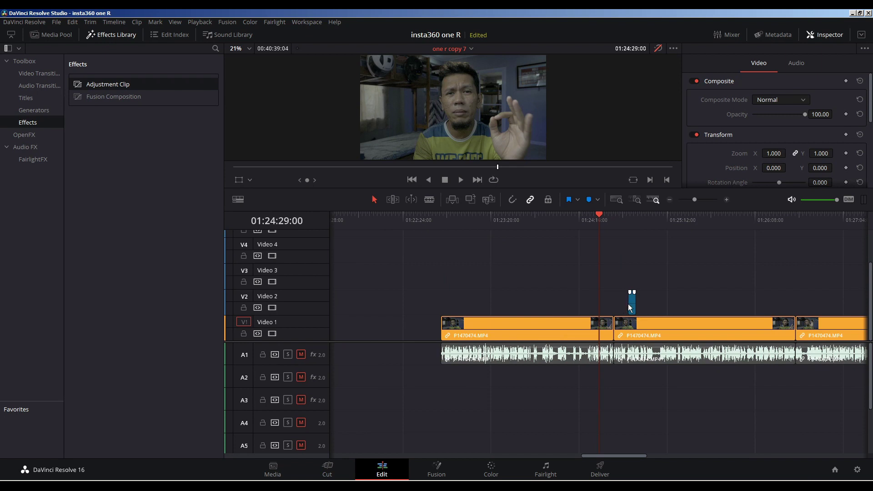
pyautogui.click(631, 301)
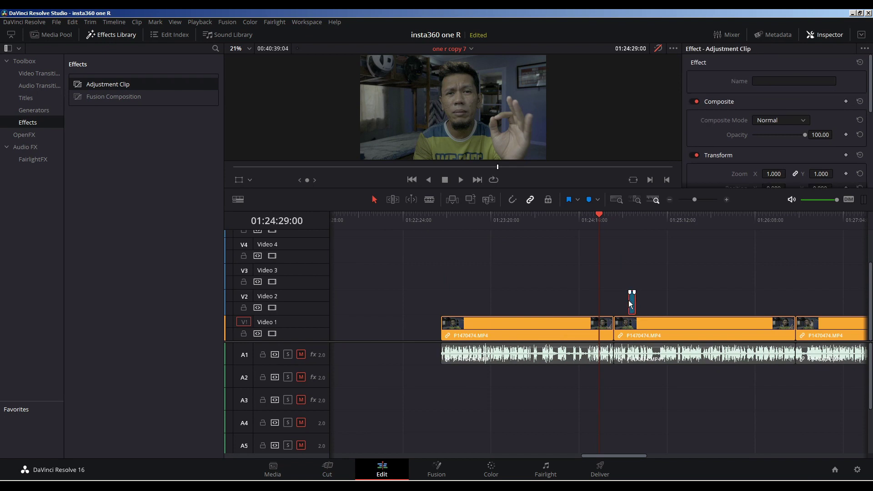
pyautogui.moveTo(635, 302); pyautogui.dragTo(584, 303)
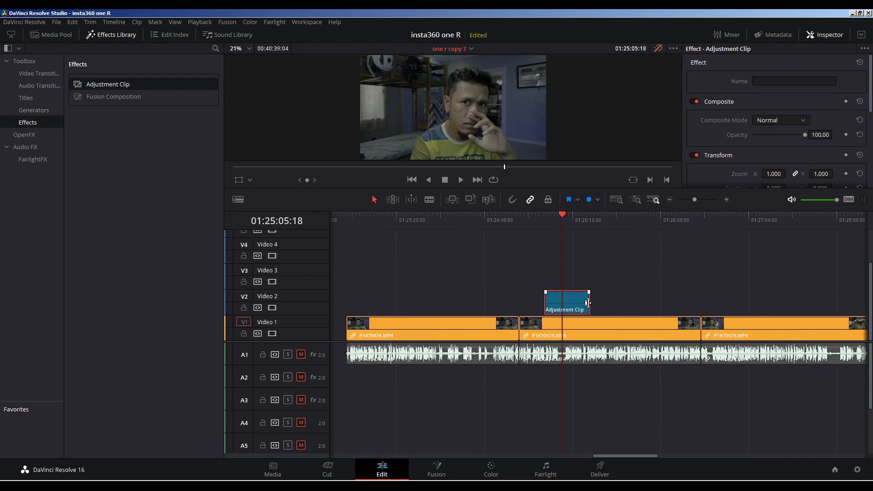
pyautogui.scroll(-2, 584, 302)
pyautogui.moveTo(587, 301); pyautogui.dragTo(508, 303)
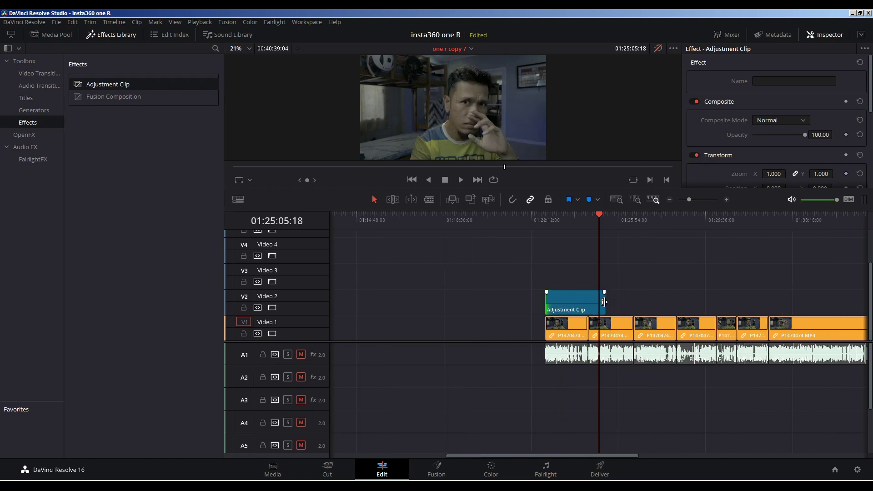
pyautogui.moveTo(611, 302); pyautogui.dragTo(781, 303)
pyautogui.scroll(-3, 730, 309)
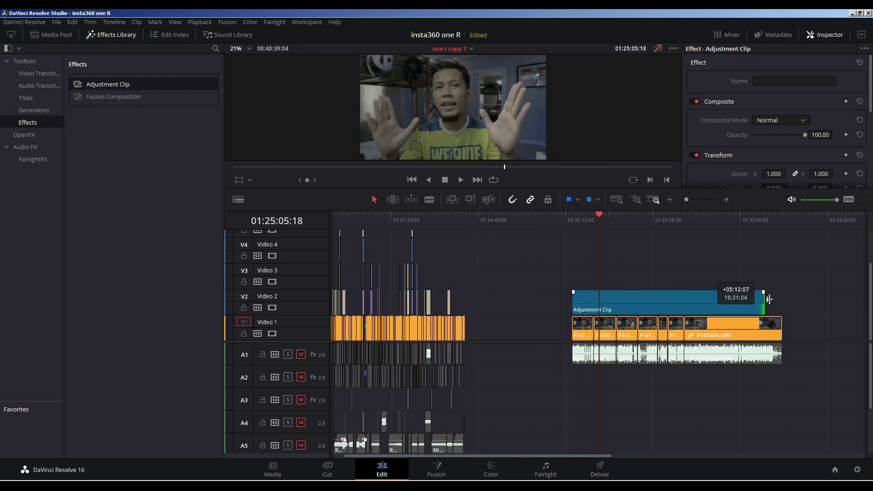
pyautogui.click(663, 301)
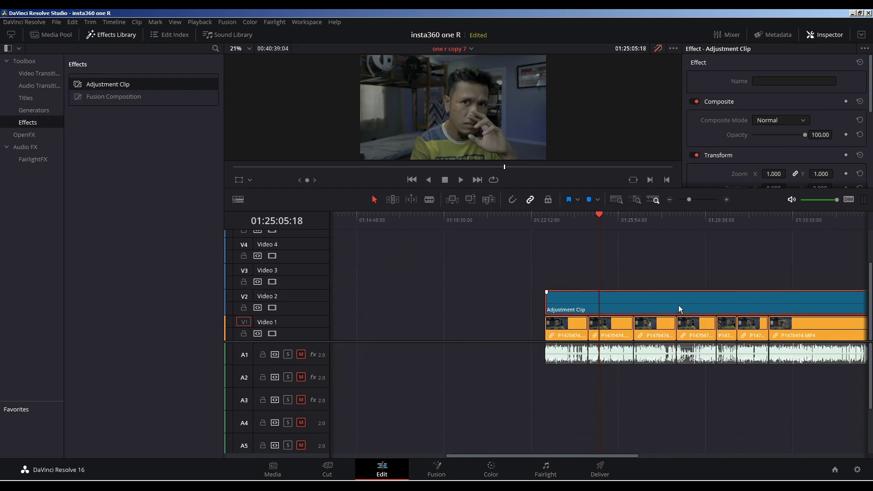
# Step: Show the adjustment clip's Inspector properties and expand its Cropping settings
pyautogui.click(642, 302)
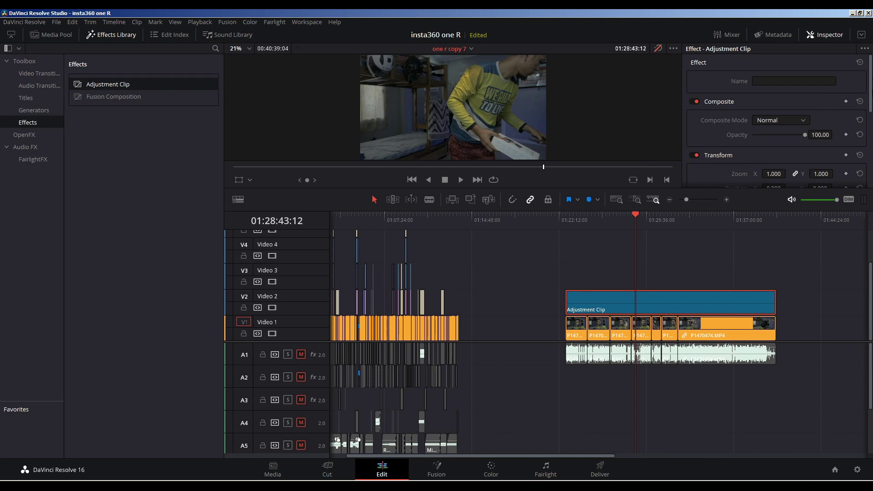
pyautogui.scroll(-5, 773, 118)
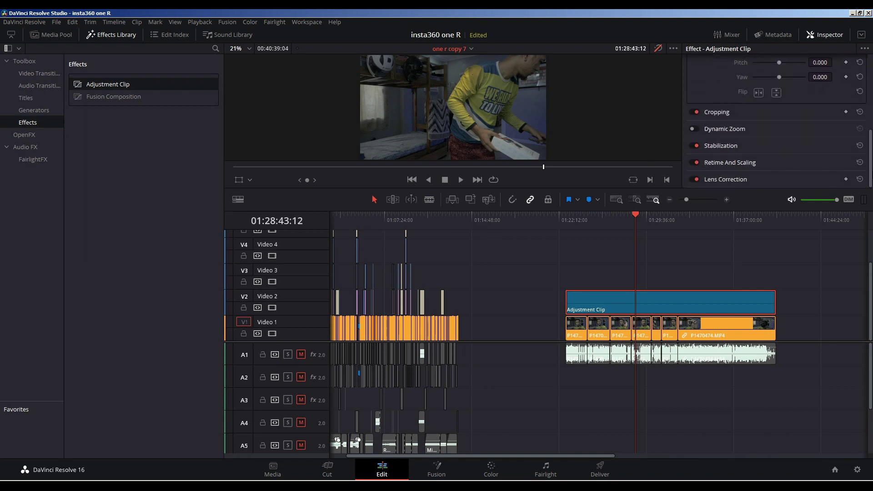
pyautogui.scroll(5, 861, 148)
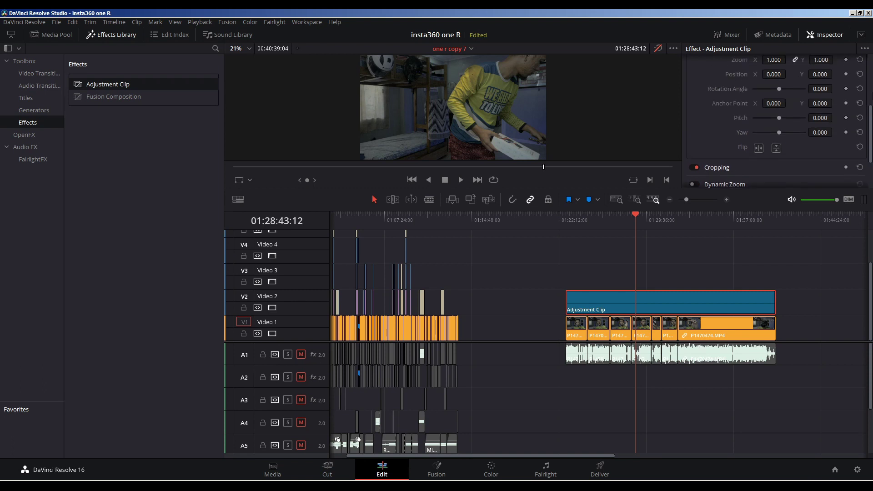
pyautogui.click(838, 34)
pyautogui.click(835, 34)
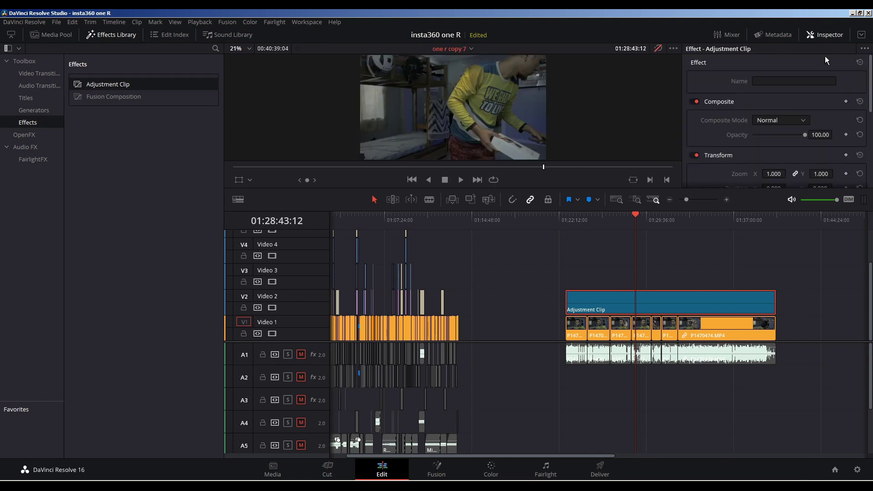
pyautogui.scroll(-2, 865, 105)
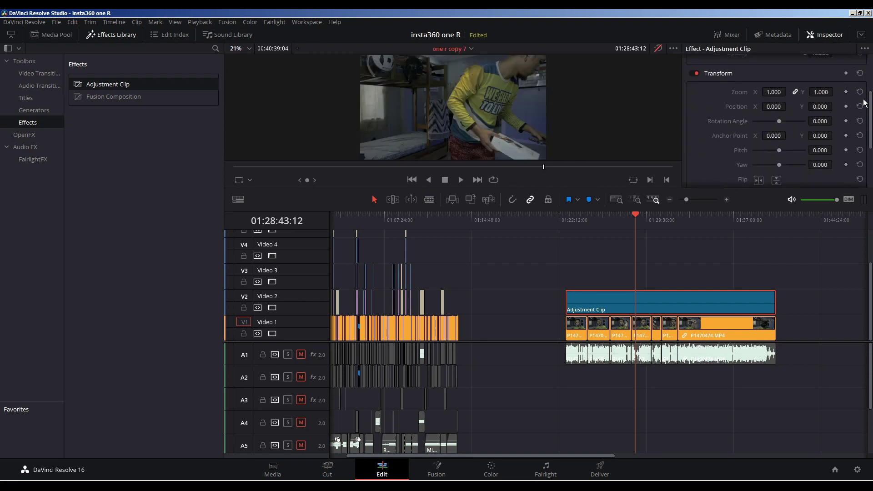
pyautogui.scroll(-3, 865, 106)
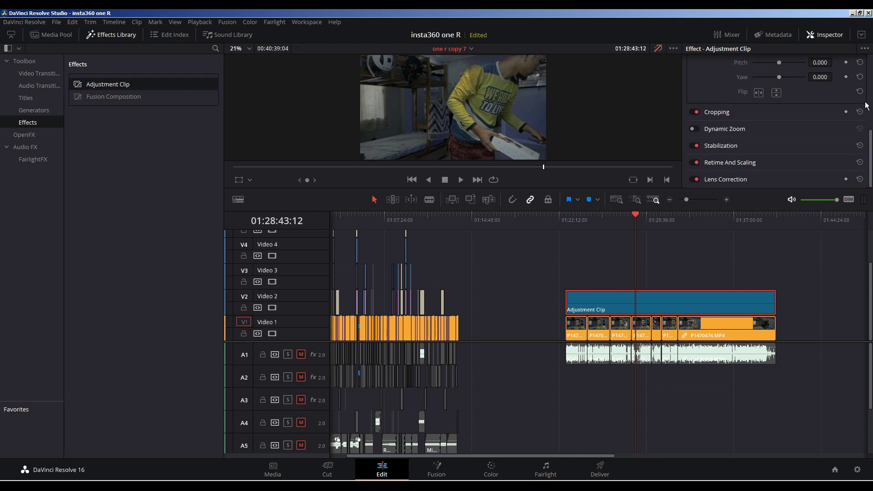
pyautogui.click(713, 113)
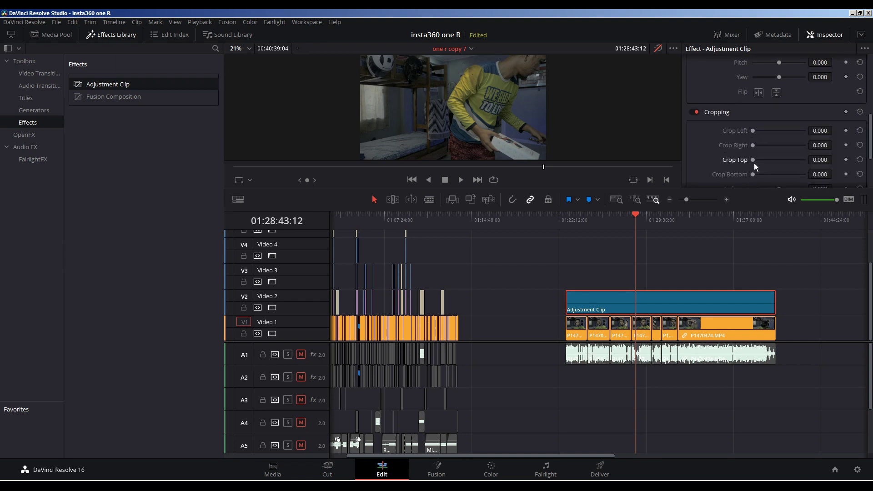
# Step: Set Crop Top and Crop Bottom to 140 and scrub to check the cropped footage
pyautogui.moveTo(753, 160); pyautogui.dragTo(849, 177)
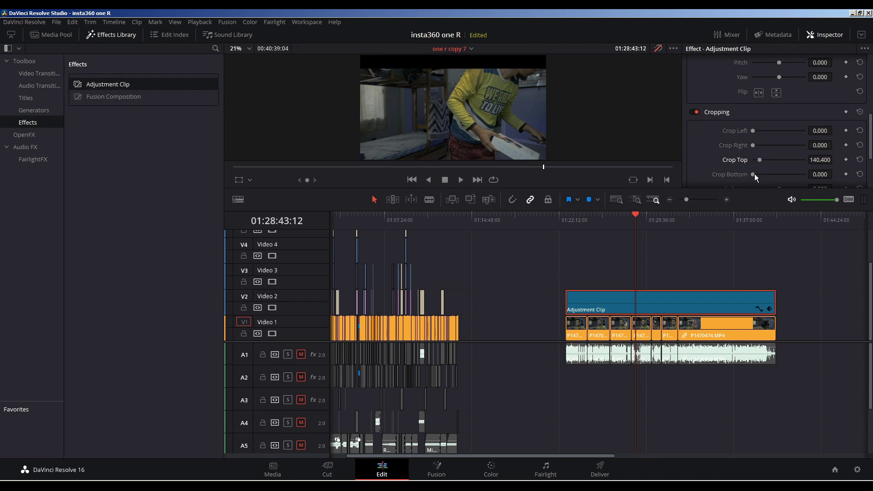
pyautogui.moveTo(753, 174); pyautogui.dragTo(759, 178)
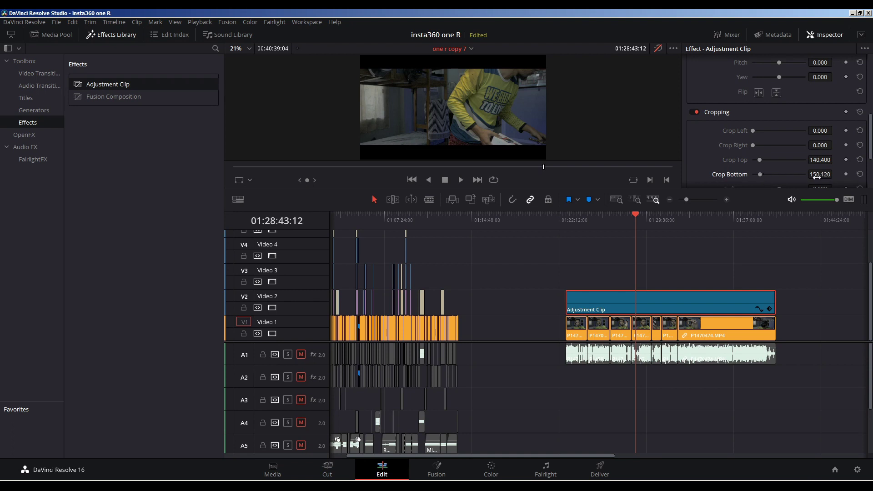
pyautogui.click(817, 174)
pyautogui.write('140')
pyautogui.press('Return')
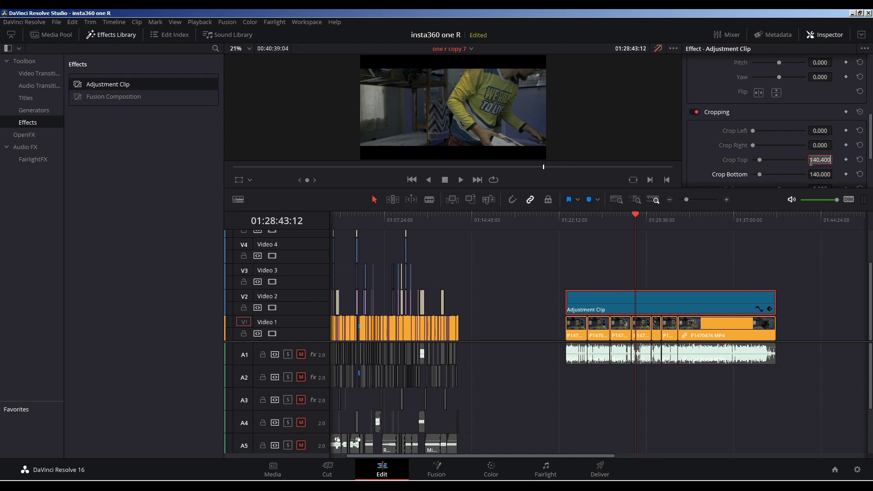
pyautogui.write('140')
pyautogui.press('Return')
pyautogui.moveTo(578, 230); pyautogui.dragTo(607, 232)
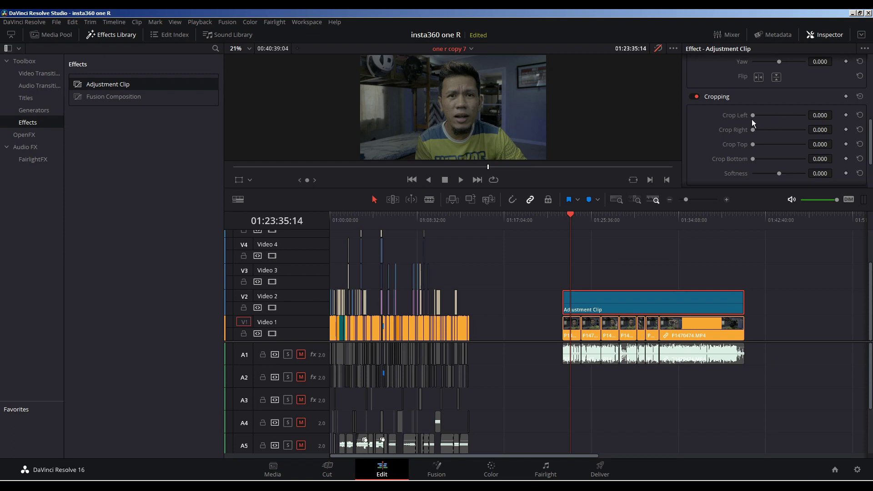
# Step: Select the adjustment clip, test a picture zoom in the Inspector, and preview it
pyautogui.scroll(5, 751, 119)
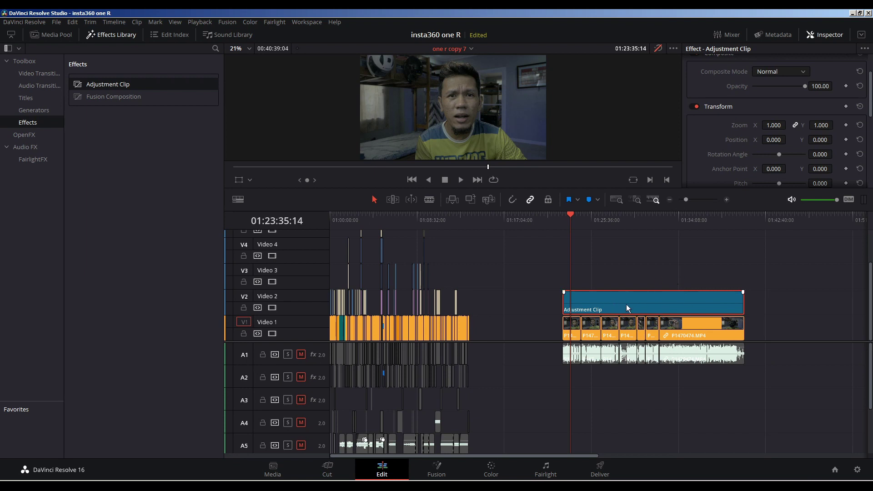
pyautogui.moveTo(797, 350); pyautogui.dragTo(552, 330)
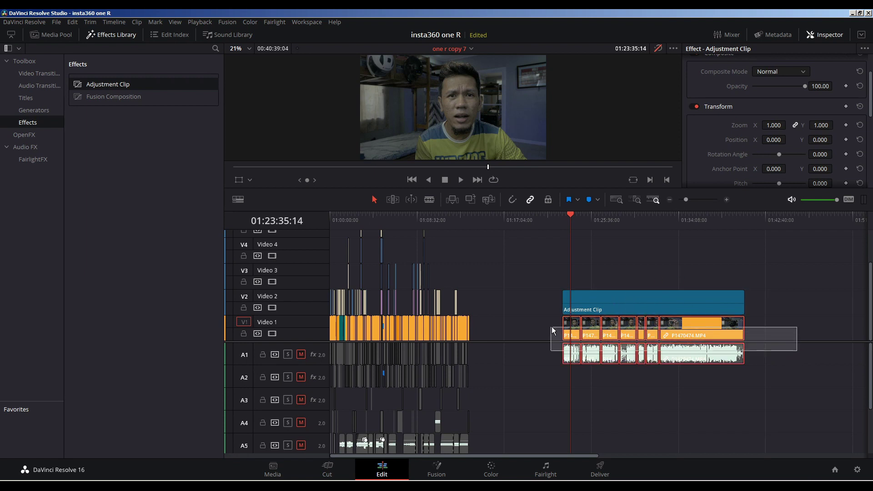
pyautogui.click(621, 304)
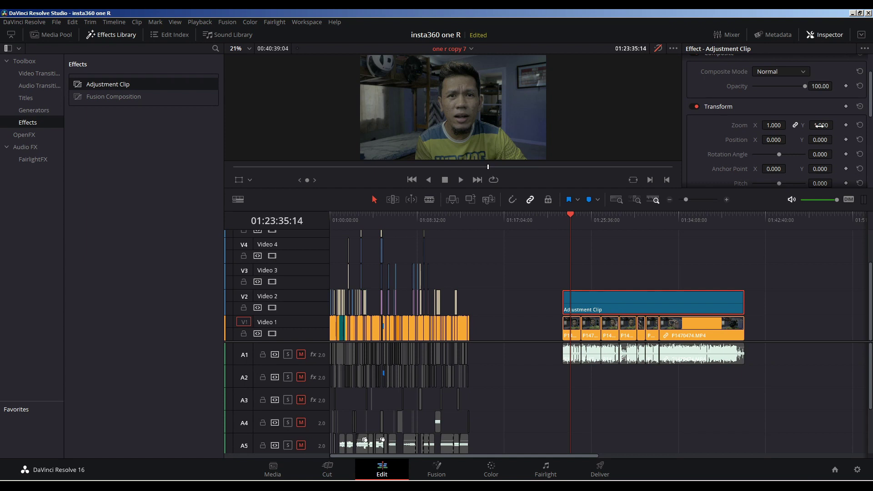
pyautogui.moveTo(818, 125); pyautogui.dragTo(818, 126)
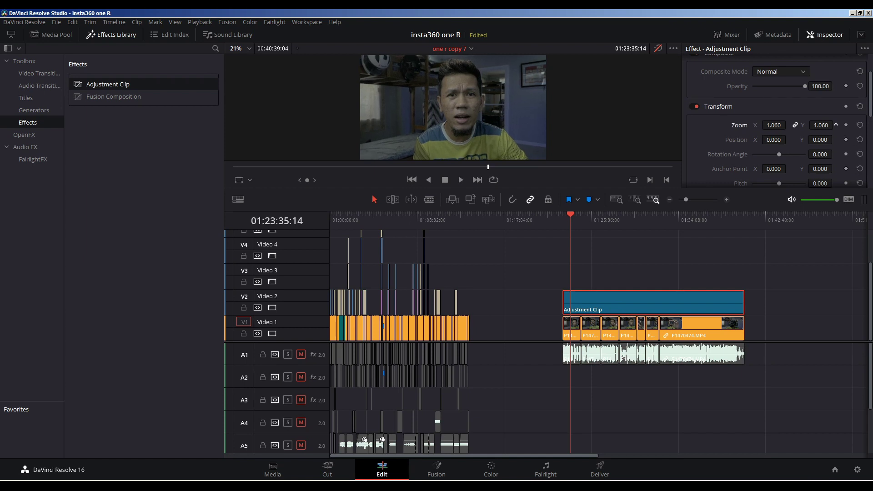
pyautogui.moveTo(590, 217)
pyautogui.mouseDown()
pyautogui.moveTo(714, 220)
pyautogui.moveTo(574, 218)
pyautogui.mouseUp()
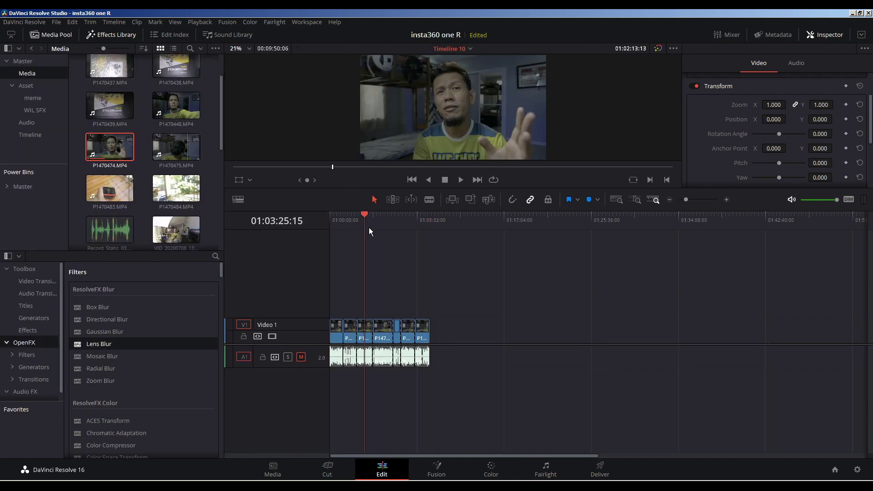
pyautogui.moveTo(369, 229); pyautogui.dragTo(329, 226)
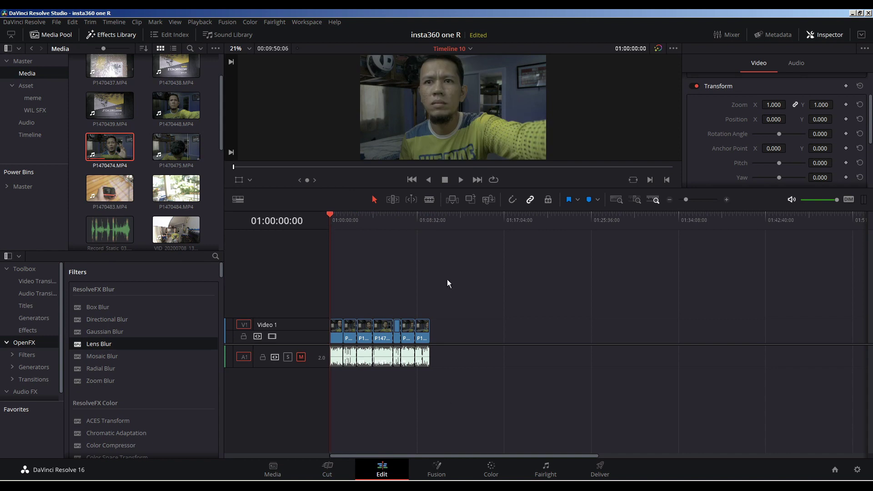
# Step: On the Color page, give clip 02 an S-shaped contrast curve and saturation 56.80
pyautogui.click(490, 468)
pyautogui.press('Down')
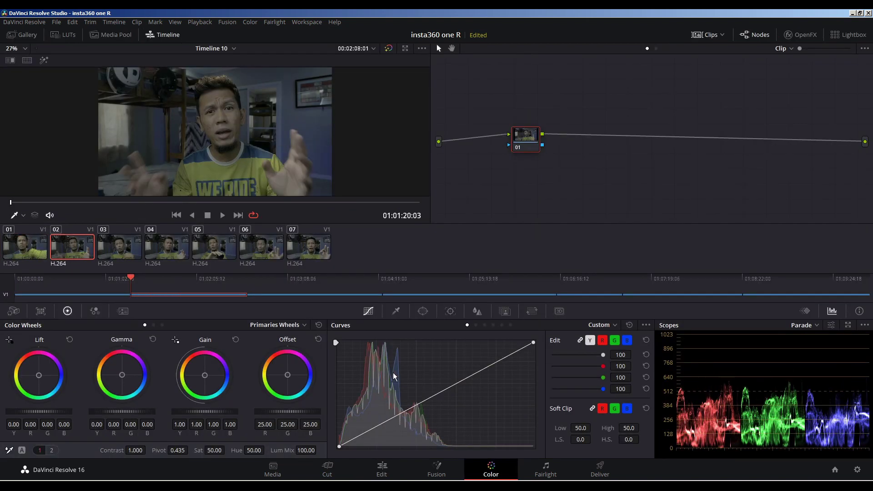
pyautogui.moveTo(386, 421); pyautogui.dragTo(387, 428)
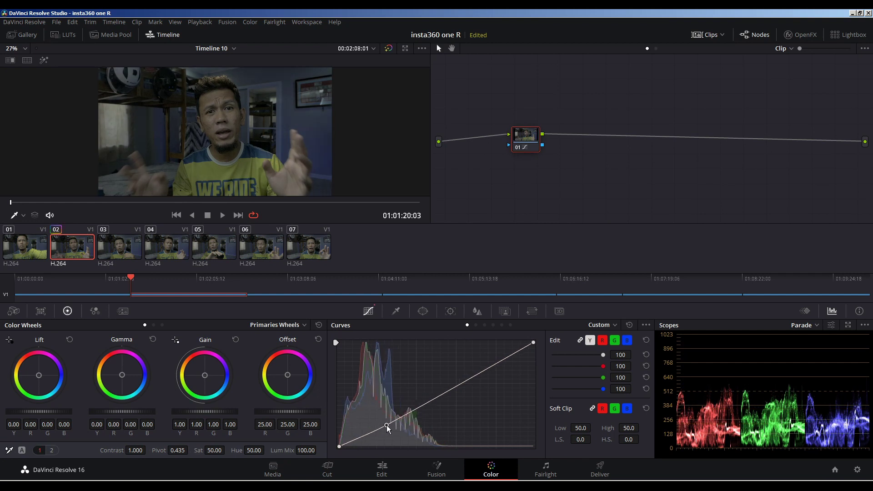
pyautogui.moveTo(462, 381); pyautogui.dragTo(461, 375)
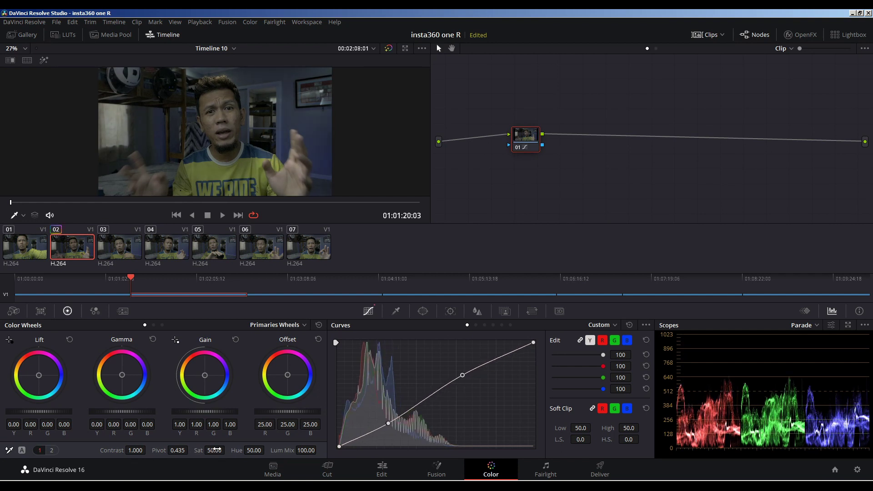
pyautogui.moveTo(214, 450); pyautogui.dragTo(223, 450)
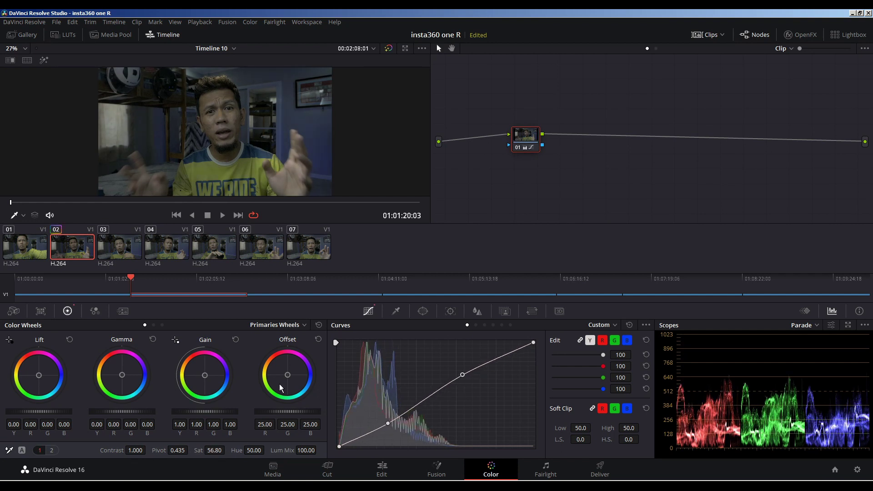
# Step: Brighten clip 02's midtones and warm its balance with the Lift, Gamma and Gain wheels
pyautogui.moveTo(122, 416); pyautogui.dragTo(149, 416)
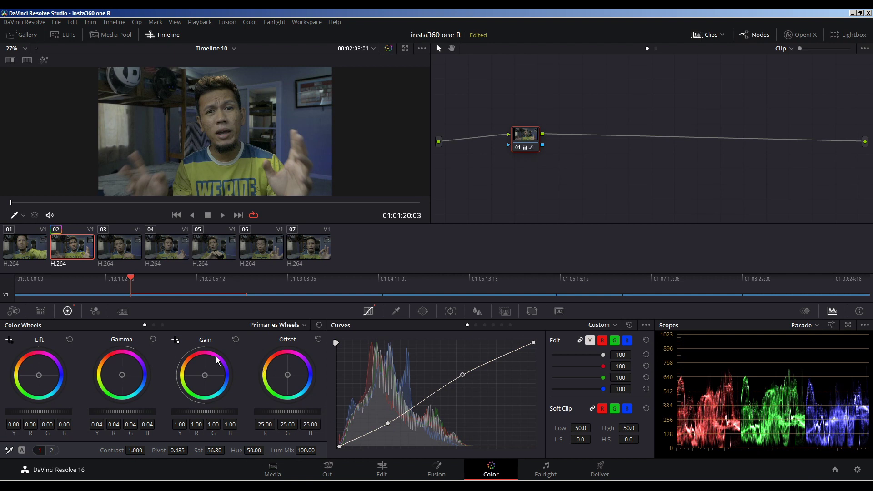
pyautogui.moveTo(38, 377); pyautogui.dragTo(39, 376)
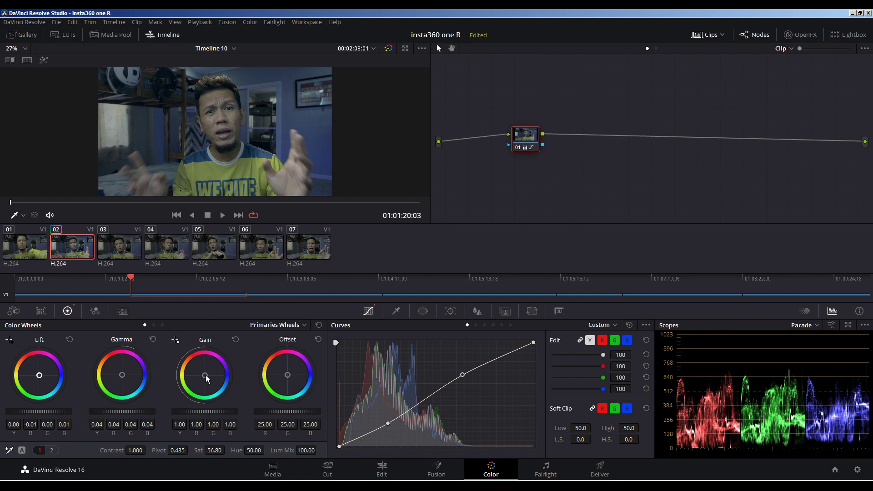
pyautogui.moveTo(205, 376); pyautogui.dragTo(203, 374)
pyautogui.moveTo(121, 375); pyautogui.dragTo(126, 377)
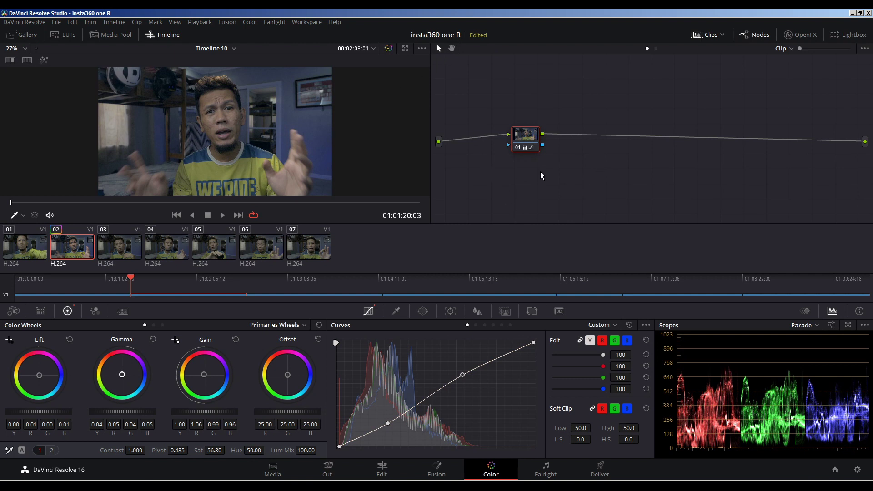
pyautogui.click(26, 254)
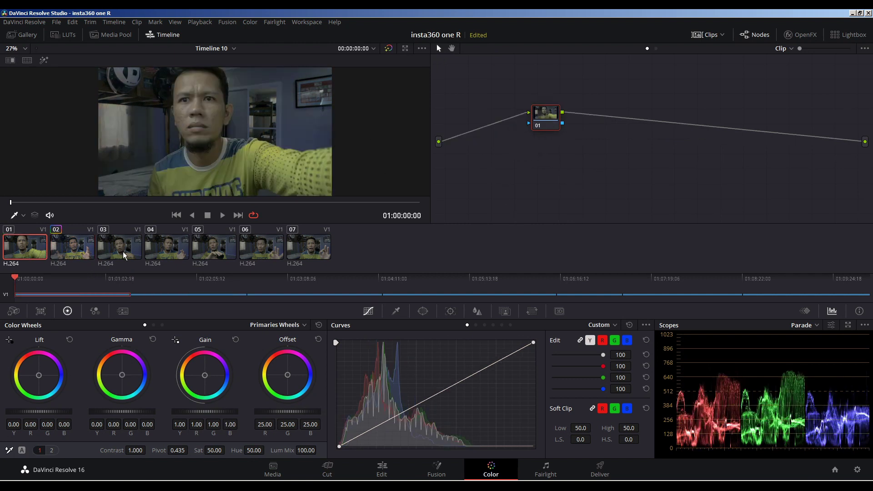
# Step: Compare ungraded clips 03, 04 and 05 against the graded clip 02
pyautogui.click(166, 249)
pyautogui.click(221, 251)
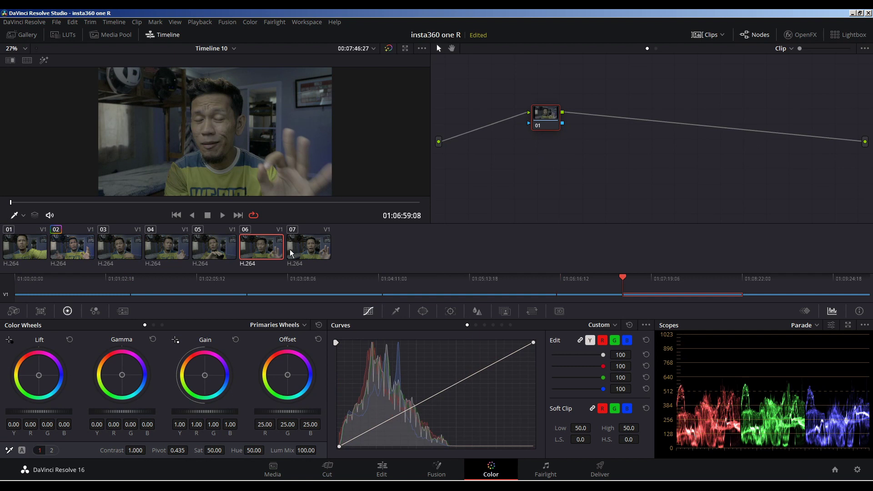
pyautogui.click(161, 255)
pyautogui.click(101, 251)
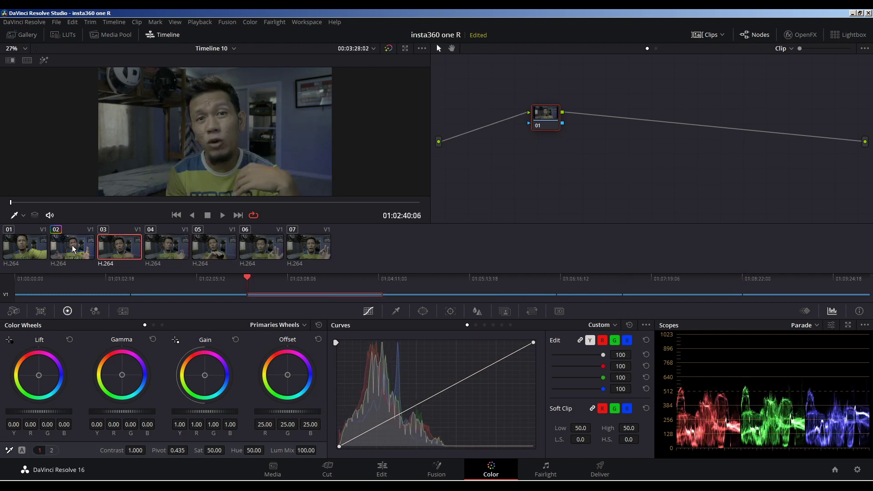
pyautogui.click(76, 241)
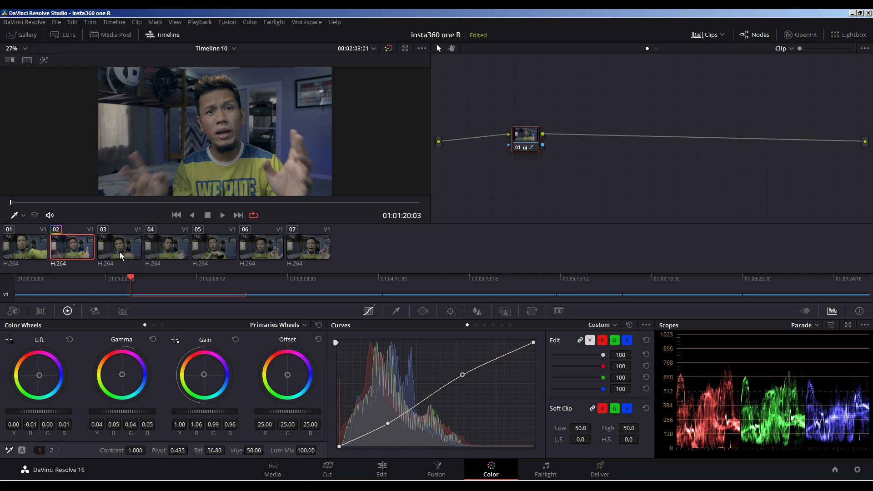
# Step: Select clips 03 through 07 plus clip 01, leaving clip 02 out
pyautogui.click(140, 245)
pyautogui.keyDown('shift'); pyautogui.click(314, 247); pyautogui.keyUp('shift')
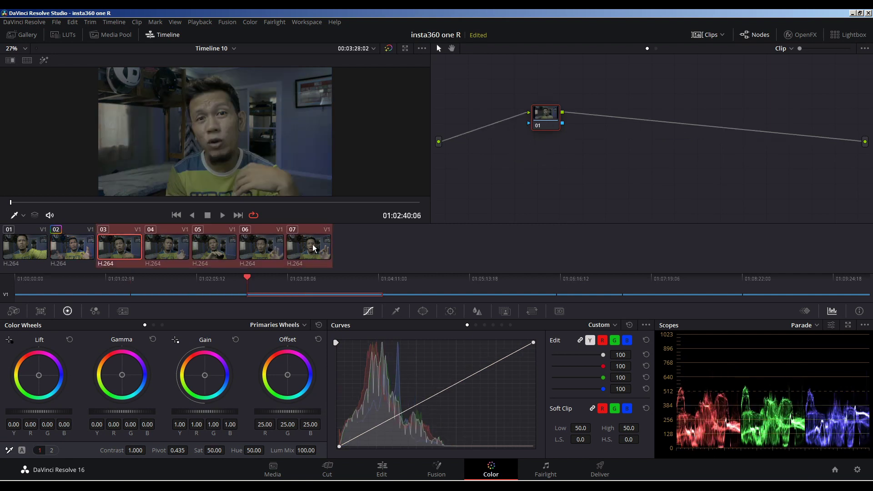
pyautogui.keyDown('ctrl'); pyautogui.click(24, 251); pyautogui.keyUp('ctrl')
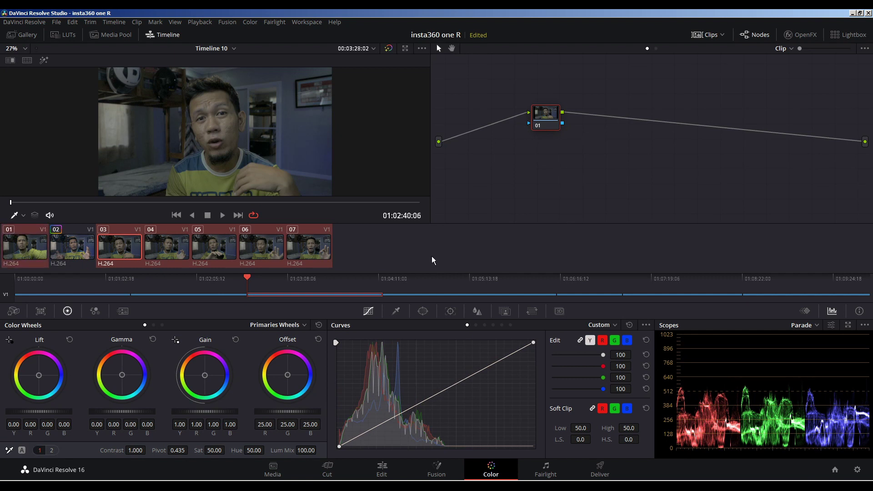
pyautogui.click(320, 259)
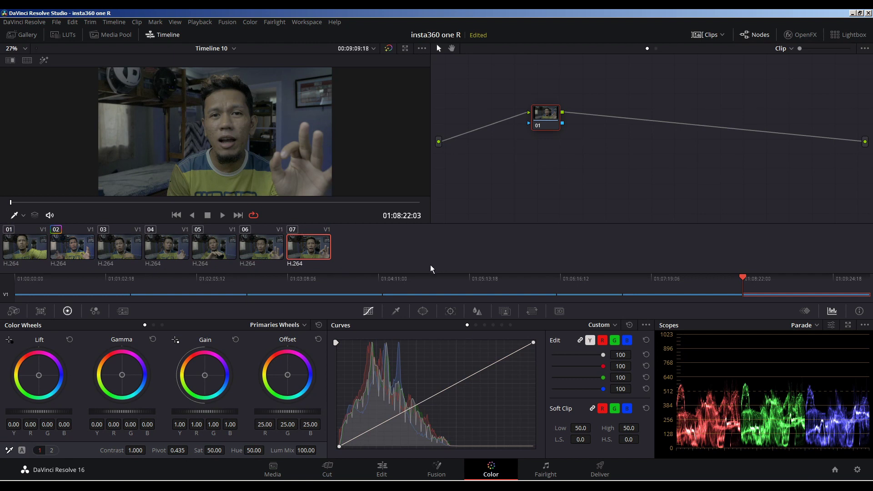
pyautogui.click(79, 255)
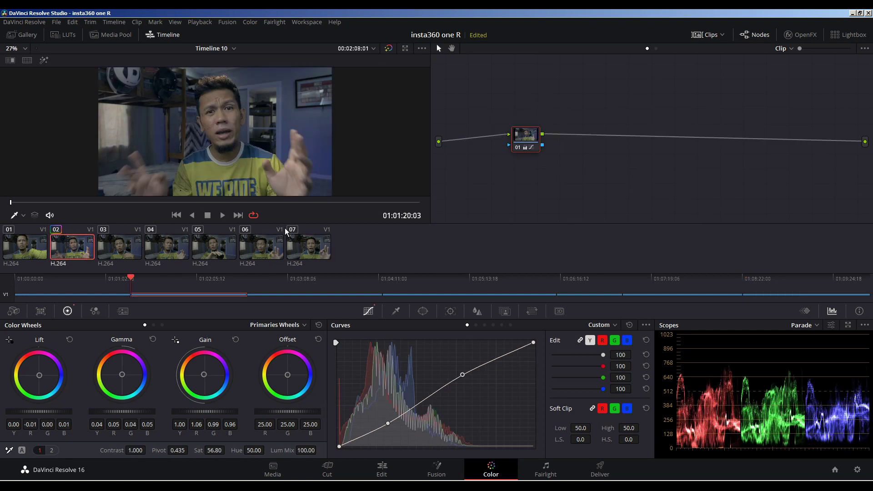
pyautogui.click(120, 256)
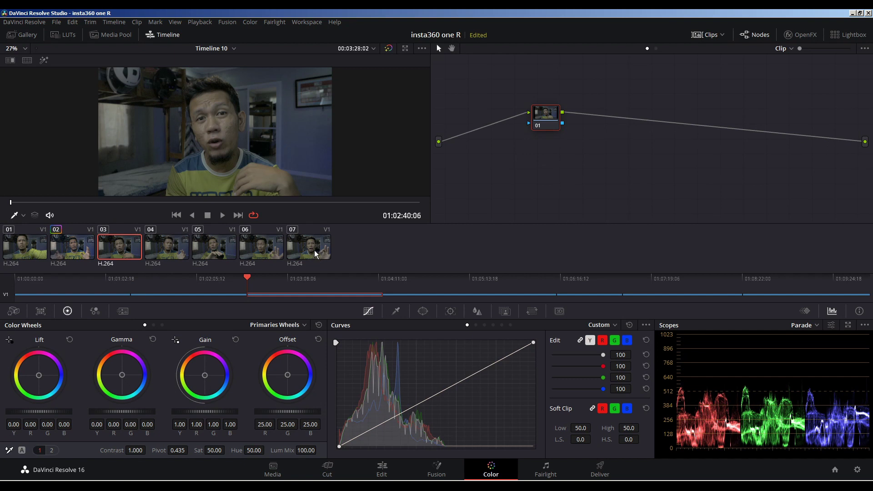
pyautogui.keyDown('shift'); pyautogui.click(315, 253); pyautogui.keyUp('shift')
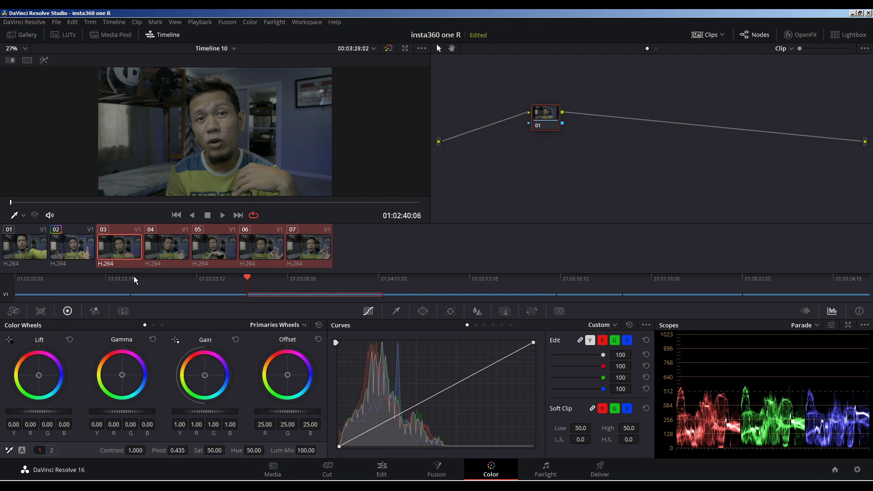
pyautogui.keyDown('ctrl'); pyautogui.click(26, 253); pyautogui.keyUp('ctrl')
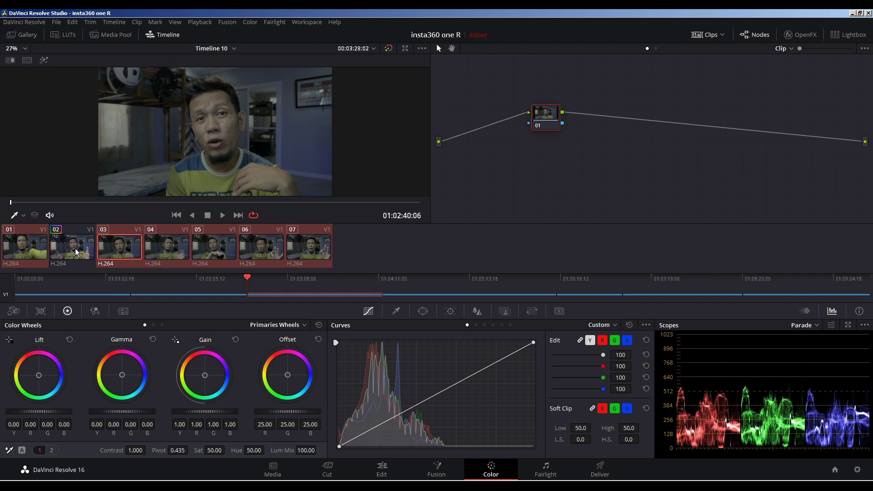
# Step: Apply clip 02's grade to the selected clips and view clip 01's result
pyautogui.rightClick(78, 251)
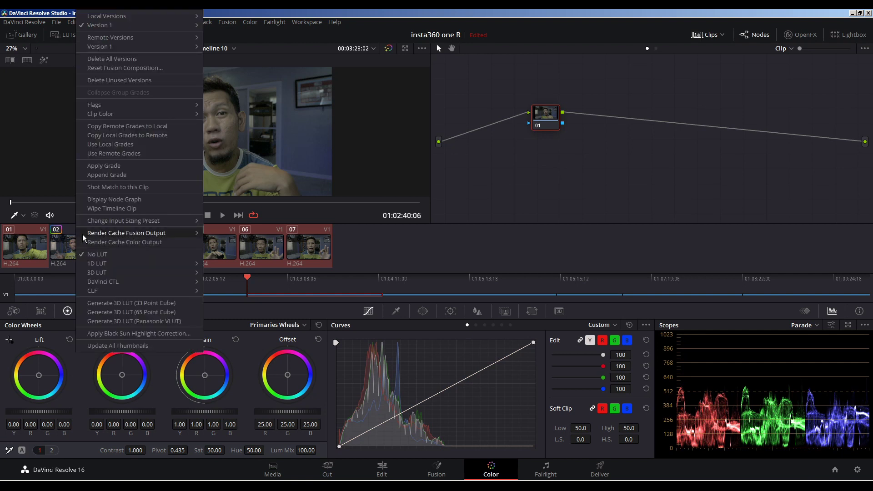
pyautogui.click(117, 167)
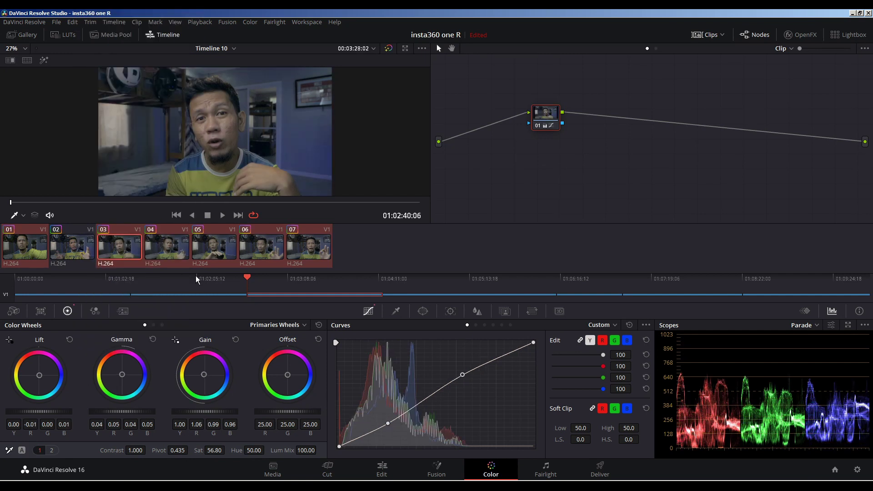
pyautogui.click(20, 248)
pyautogui.click(76, 249)
# Step: Step through clips 03 to 07 and back to confirm they share the grade
pyautogui.click(118, 248)
pyautogui.click(168, 248)
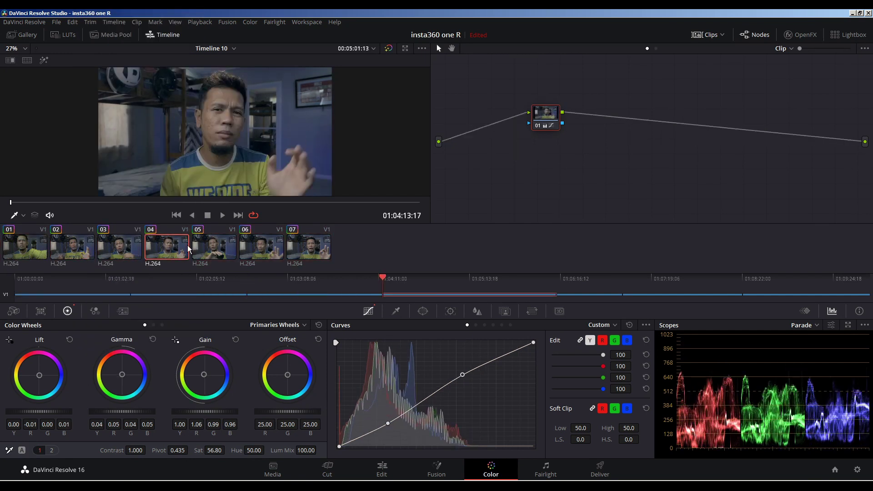
pyautogui.click(214, 248)
pyautogui.click(261, 248)
pyautogui.click(318, 248)
pyautogui.click(257, 255)
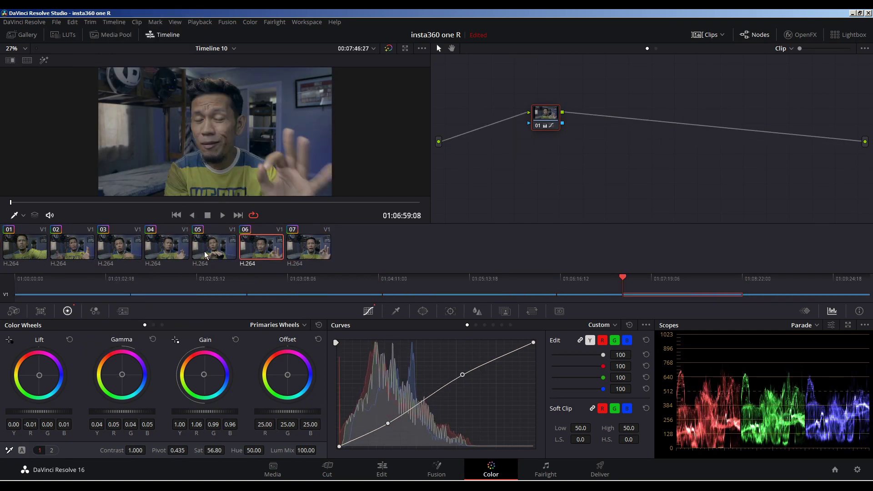
pyautogui.click(204, 252)
pyautogui.click(176, 253)
pyautogui.click(133, 254)
pyautogui.click(73, 249)
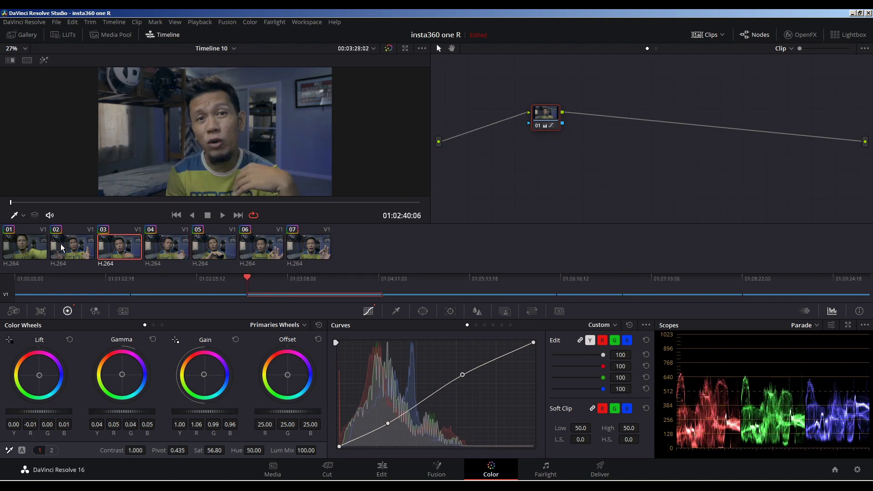
pyautogui.click(28, 251)
pyautogui.press('Down')
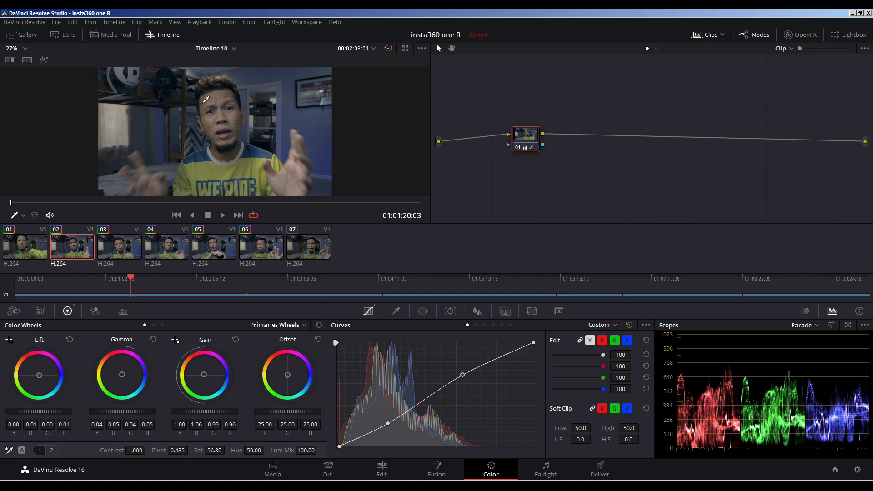
# Step: Grab a still of the graded frame and preview still 1.2.1 in the Gallery
pyautogui.rightClick(172, 94)
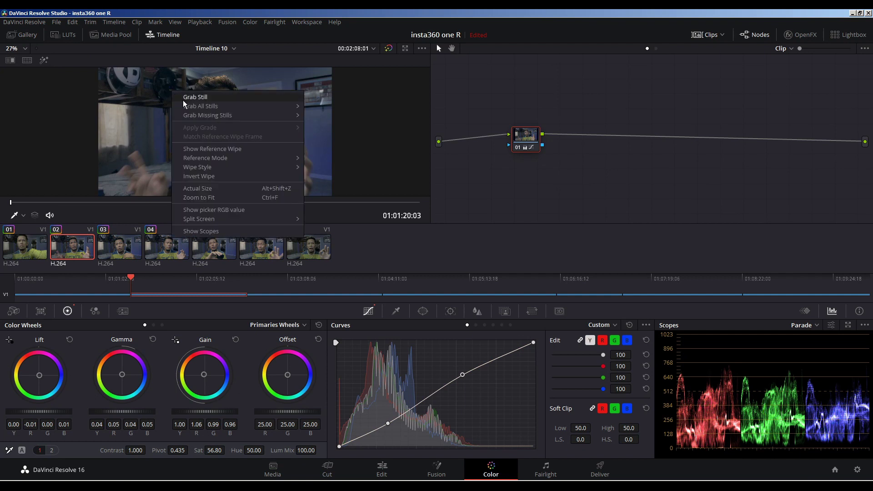
pyautogui.click(184, 97)
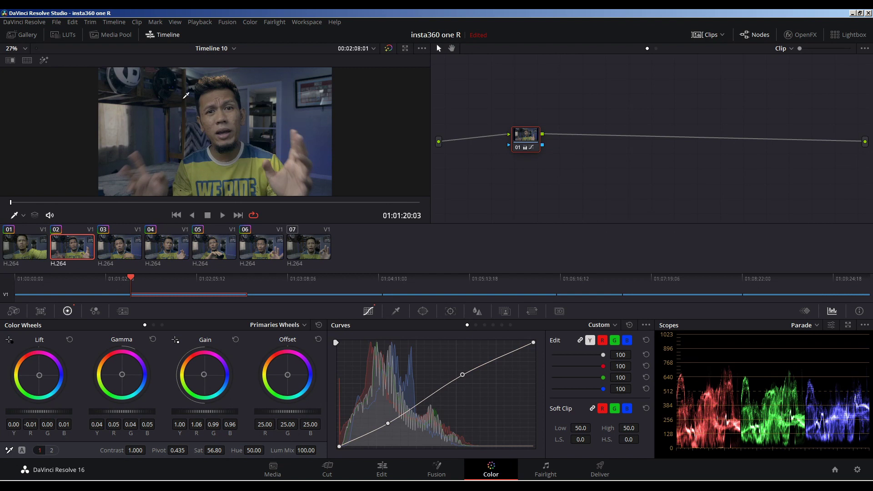
pyautogui.click(21, 34)
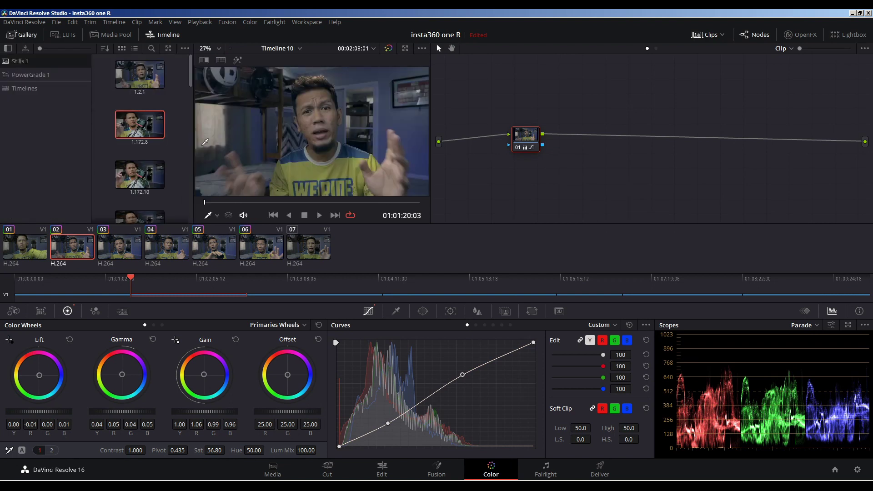
pyautogui.doubleClick(146, 80)
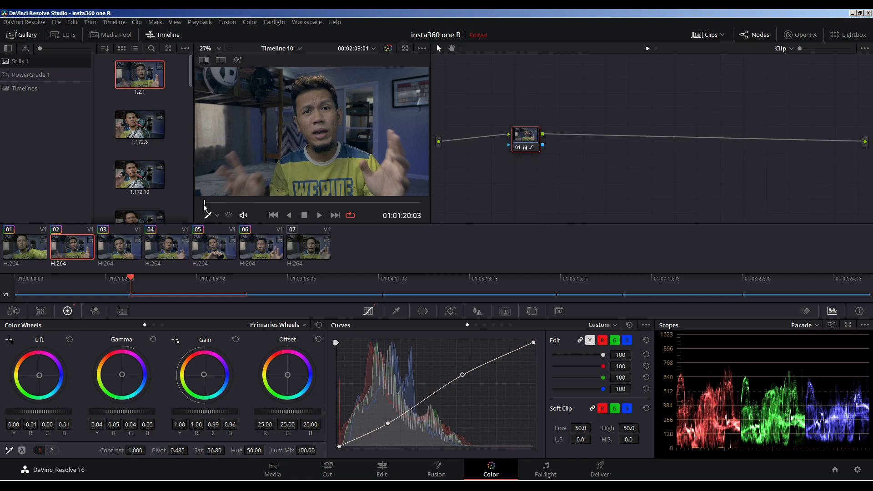
# Step: Select clips 03 through 07 plus clip 01 in the timeline
pyautogui.click(134, 249)
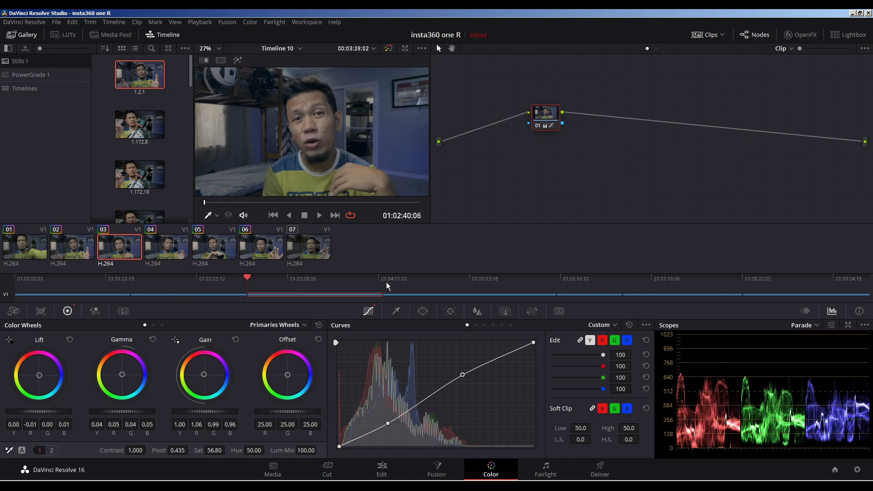
pyautogui.keyDown('shift'); pyautogui.click(312, 254); pyautogui.keyUp('shift')
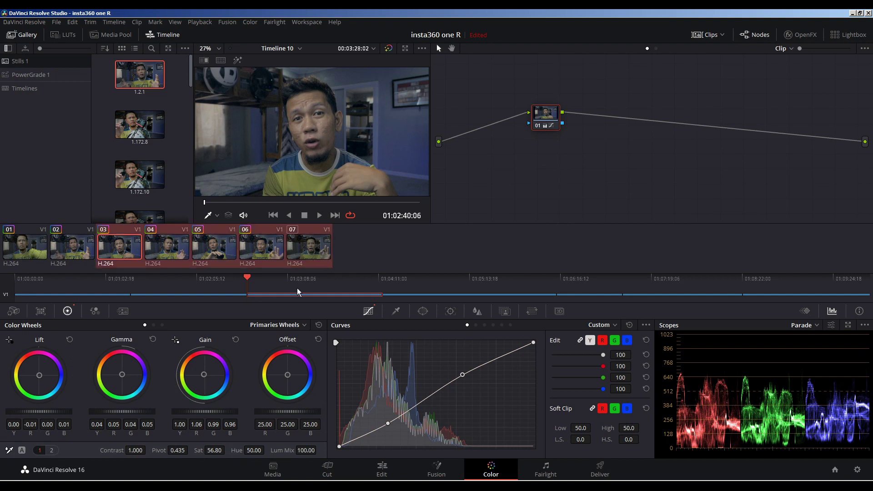
pyautogui.keyDown('ctrl'); pyautogui.click(11, 248); pyautogui.keyUp('ctrl')
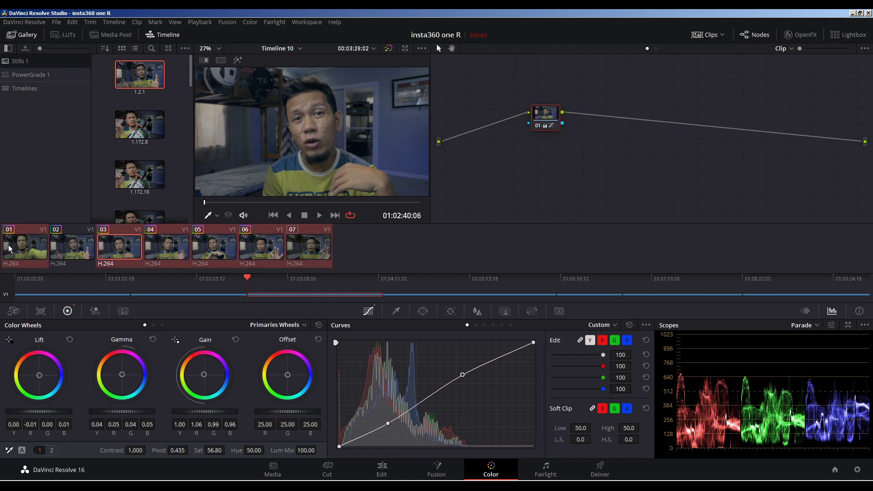
pyautogui.moveTo(149, 77)
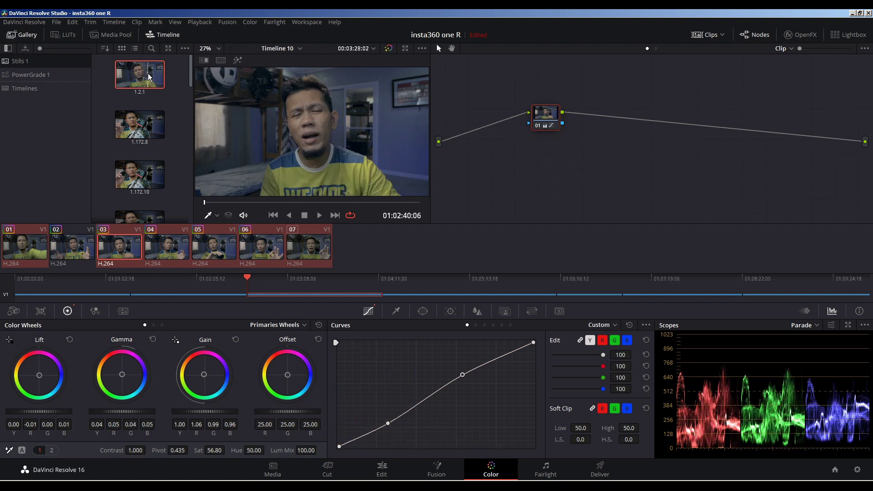
# Step: Apply still 1.2.1's grade to the selected clips and step through the next clips
pyautogui.rightClick(149, 77)
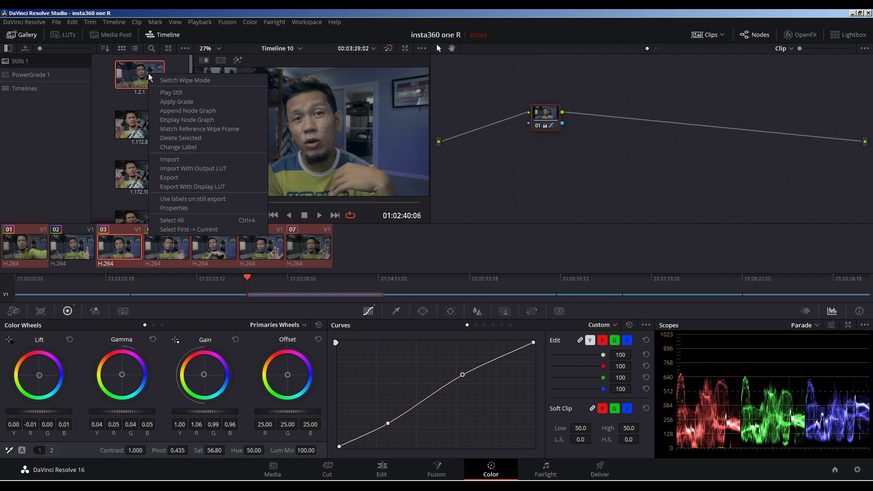
pyautogui.click(184, 104)
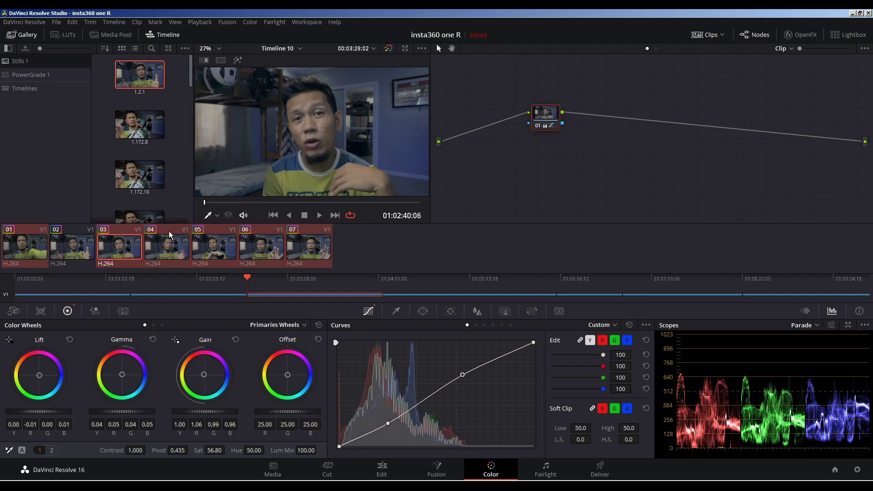
pyautogui.press('Down')
pyautogui.press('Down')
pyautogui.press('Down')
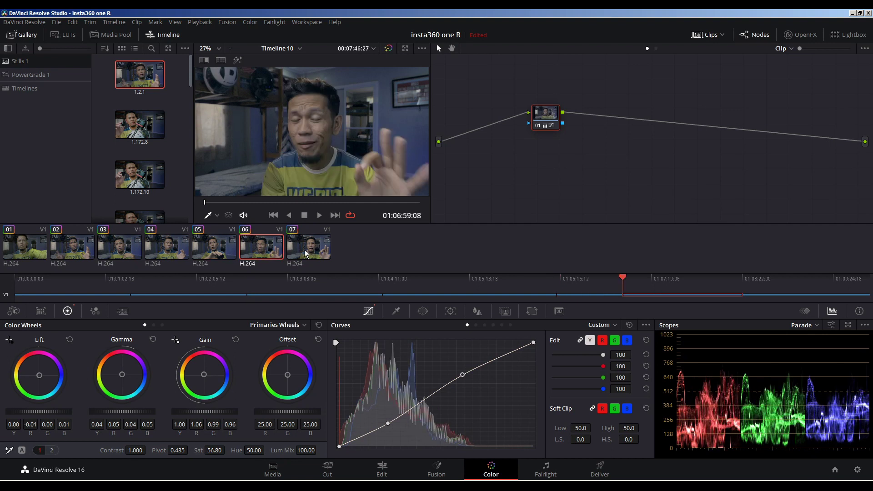
pyautogui.press('Down')
pyautogui.press('Up')
pyautogui.press('Up')
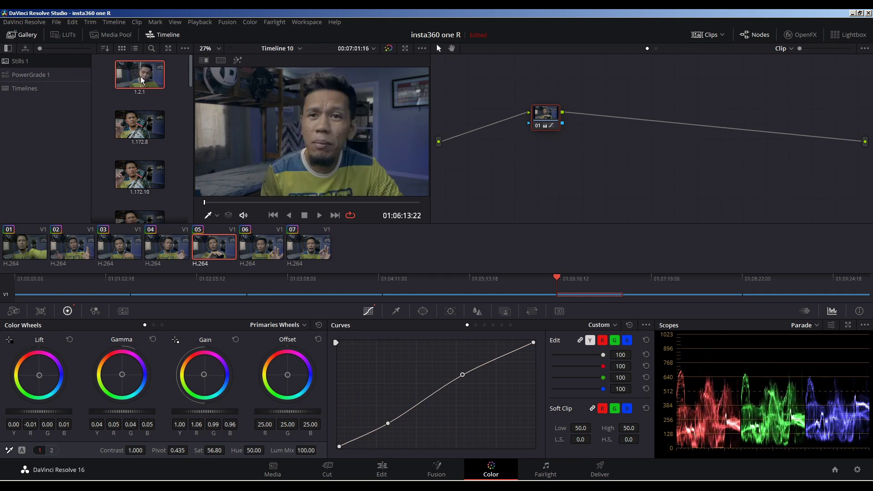
# Step: Compare clips 02, 03, 04 and 07 to confirm each carries the S-curve grade
pyautogui.click(69, 248)
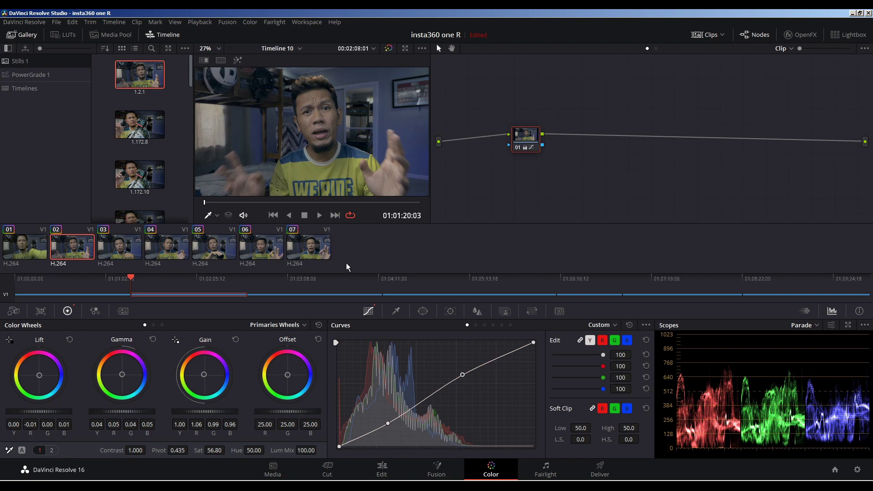
pyautogui.click(103, 264)
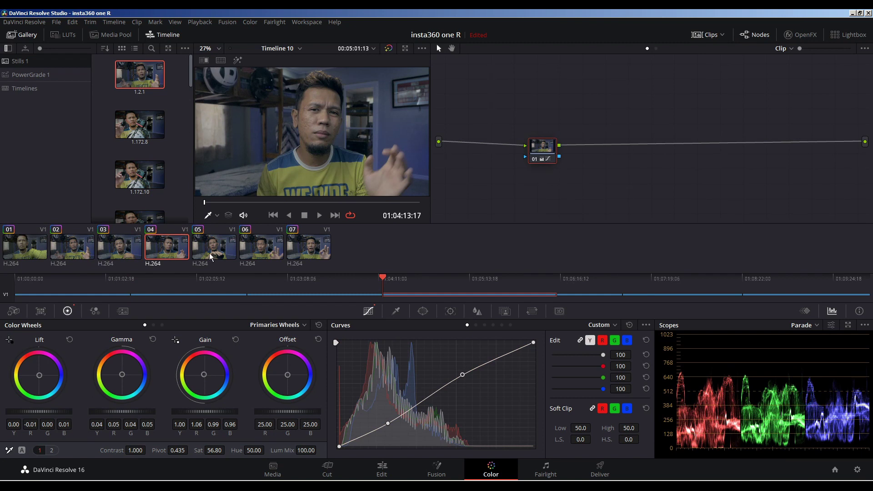
pyautogui.press('Down')
pyautogui.press('Down')
pyautogui.press('Down')
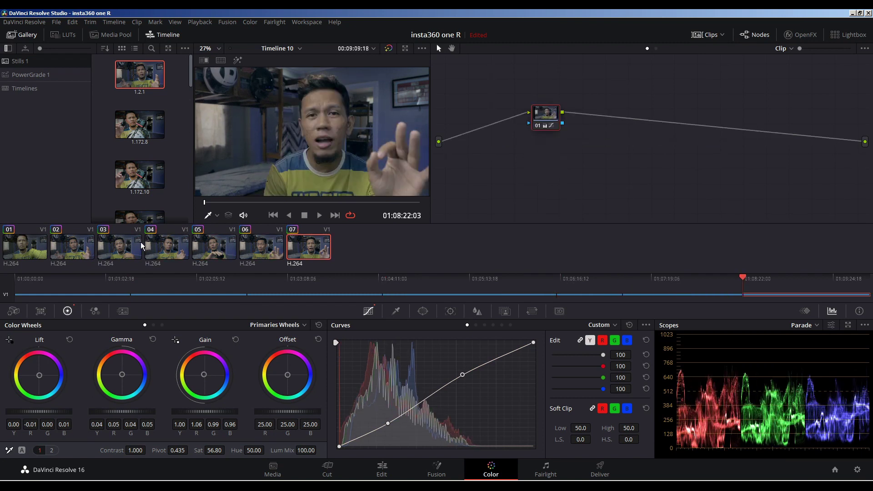
pyautogui.click(150, 246)
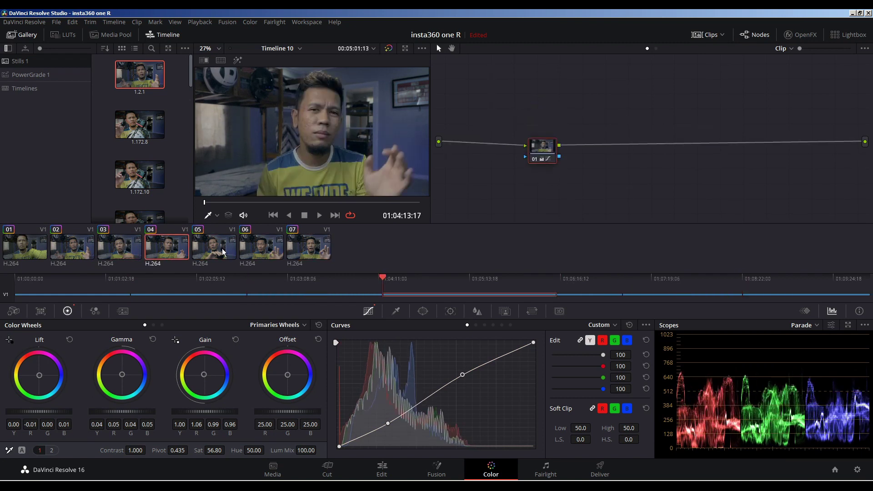
pyautogui.click(309, 255)
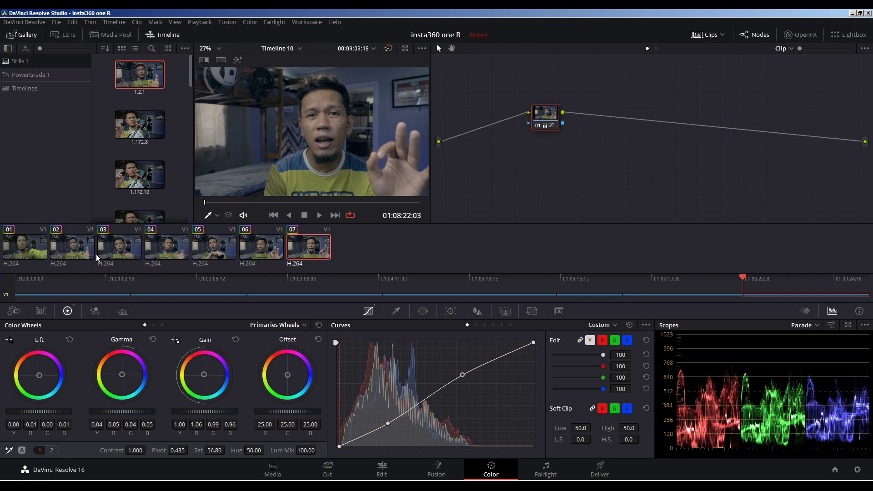
pyautogui.press('Up')
pyautogui.press('Up')
pyautogui.press('Up')
pyautogui.press('Up')
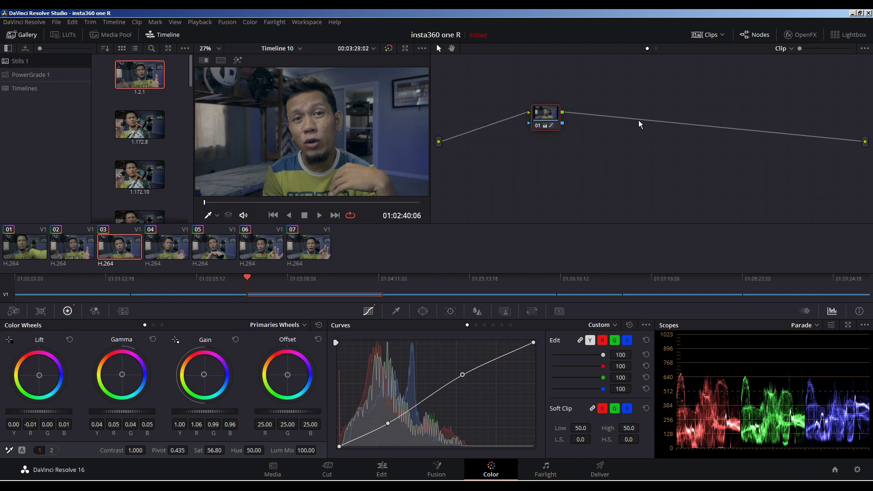
# Step: Add a serial node in the Timeline node graph and raise its temperature to 1520
pyautogui.click(657, 51)
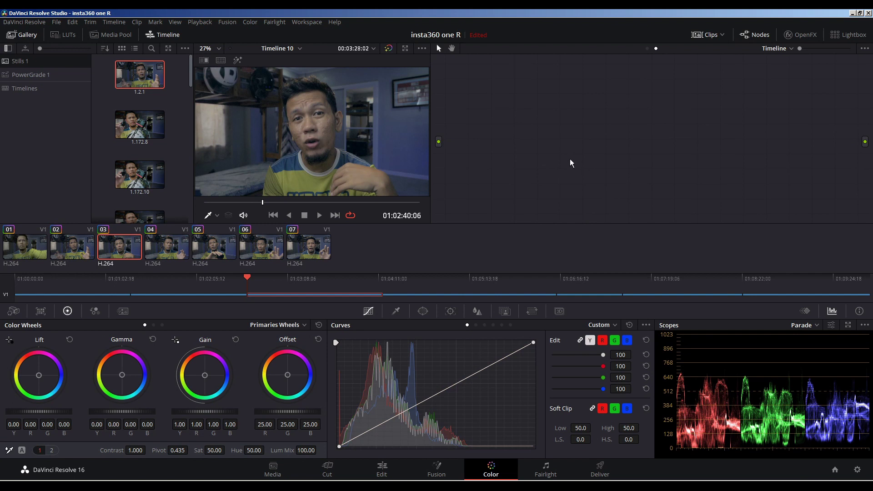
pyautogui.hotkey('alt', 's')
pyautogui.moveTo(545, 117)
pyautogui.mouseDown()
pyautogui.moveTo(542, 143)
pyautogui.moveTo(549, 123)
pyautogui.mouseUp()
pyautogui.click(51, 450)
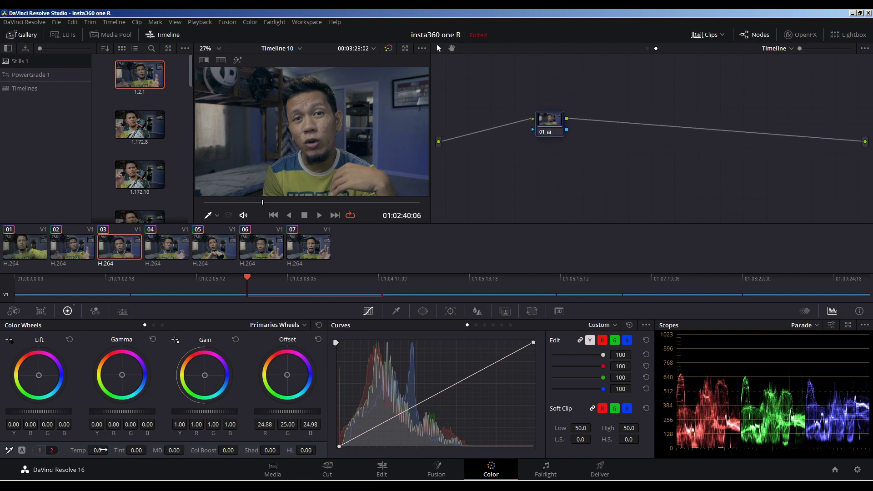
pyautogui.moveTo(101, 450); pyautogui.dragTo(119, 450)
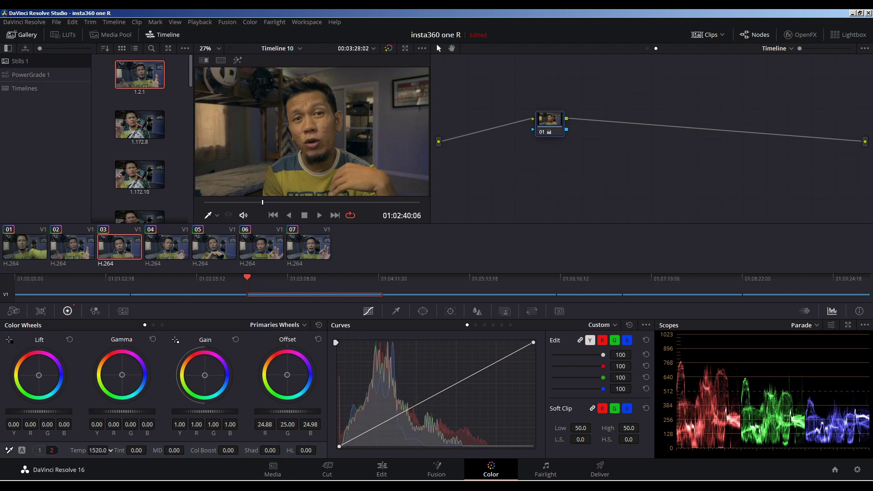
# Step: Cycle forward through all seven clips to check the warm timeline grade
pyautogui.click(165, 247)
pyautogui.click(213, 247)
pyautogui.click(261, 246)
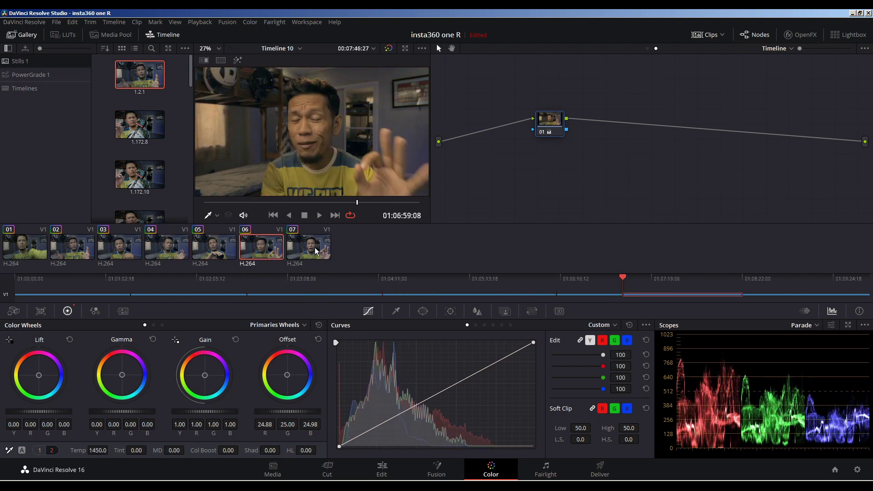
pyautogui.click(317, 251)
pyautogui.click(23, 254)
pyautogui.click(71, 247)
pyautogui.click(121, 250)
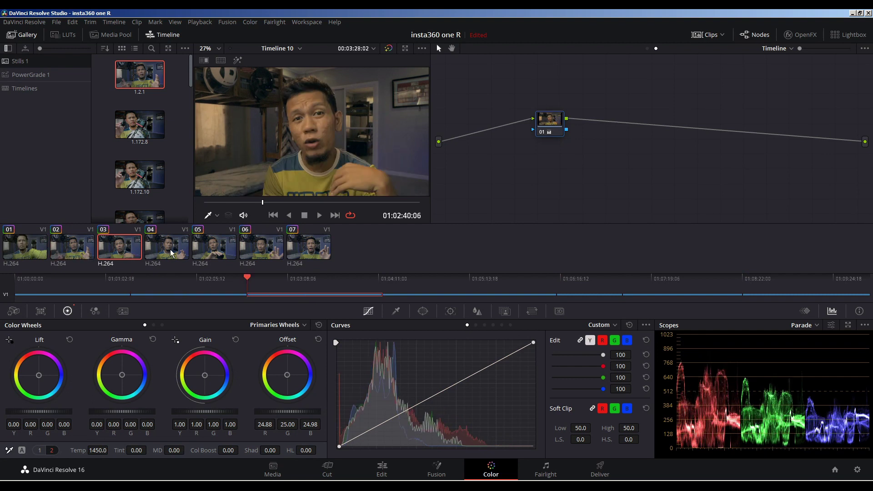
pyautogui.click(172, 253)
pyautogui.click(214, 249)
pyautogui.click(261, 250)
pyautogui.click(308, 248)
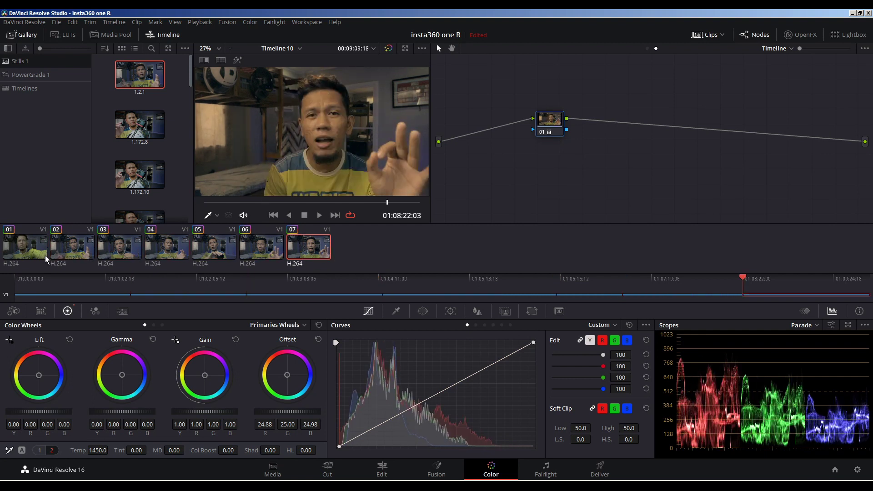
# Step: Step back through the clips to clip 01, then align timeline node 01 on the connection line
pyautogui.click(283, 248)
pyautogui.click(203, 251)
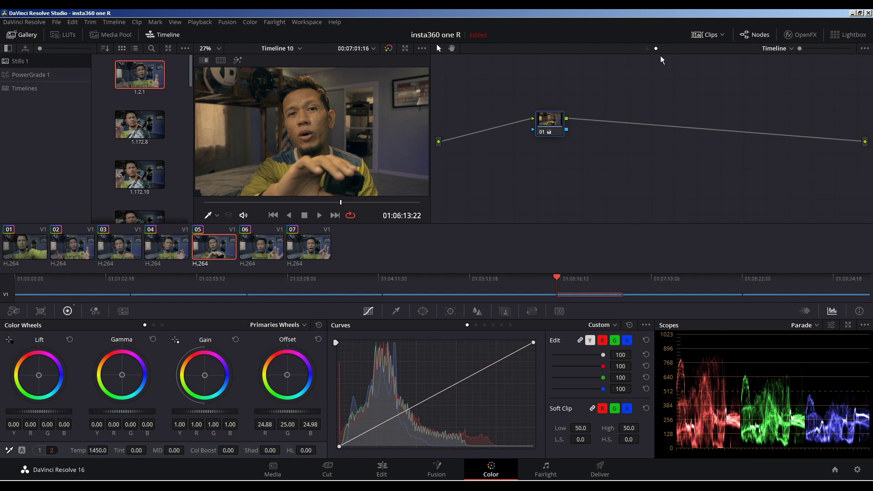
pyautogui.click(168, 247)
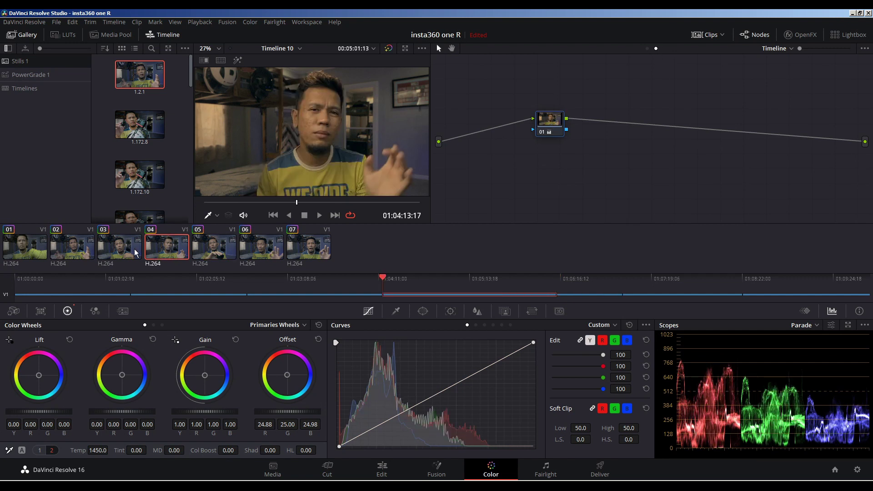
pyautogui.click(134, 249)
pyautogui.click(67, 246)
pyautogui.click(30, 246)
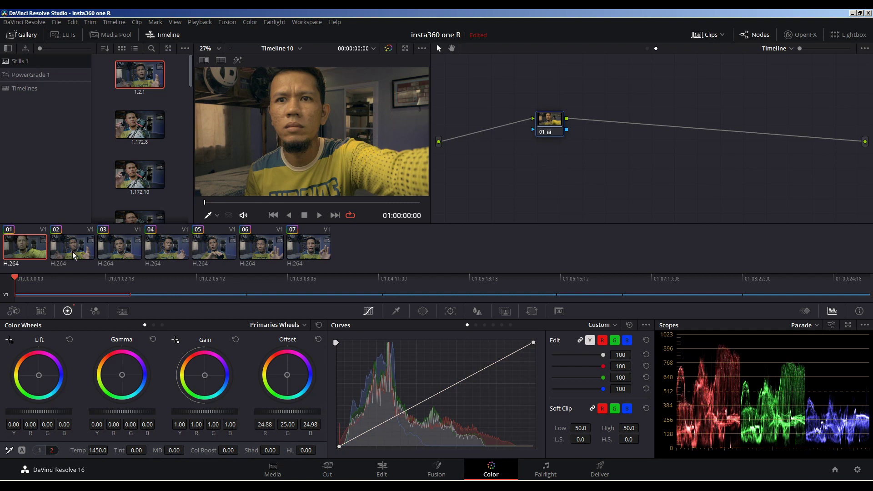
pyautogui.press('Down')
pyautogui.press('Down')
pyautogui.press('Down')
pyautogui.press('Down')
pyautogui.press('Down')
pyautogui.press('Down')
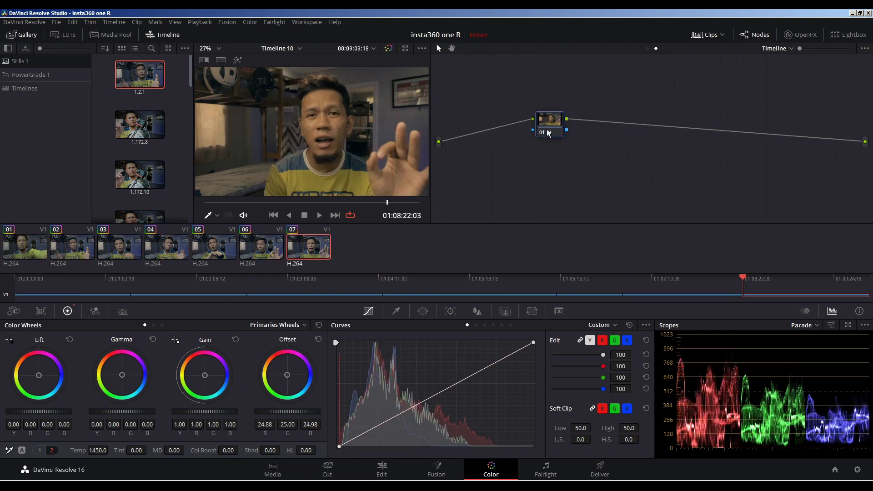
pyautogui.moveTo(549, 120); pyautogui.dragTo(557, 147)
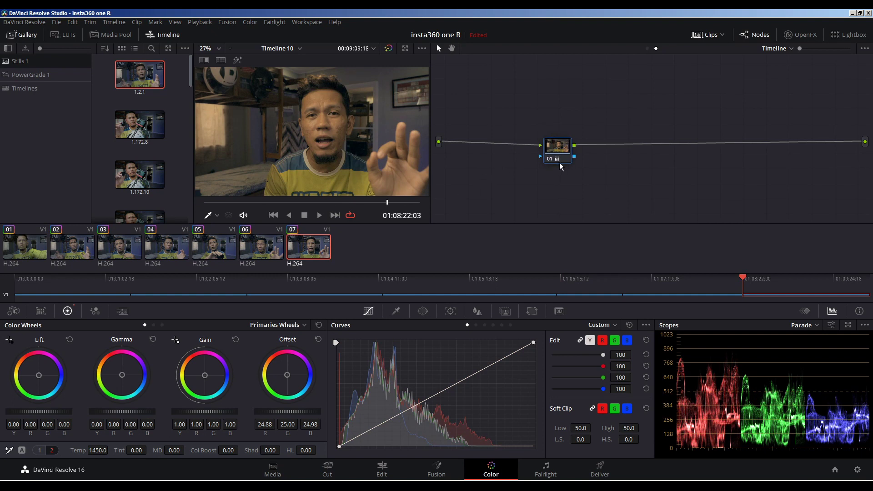